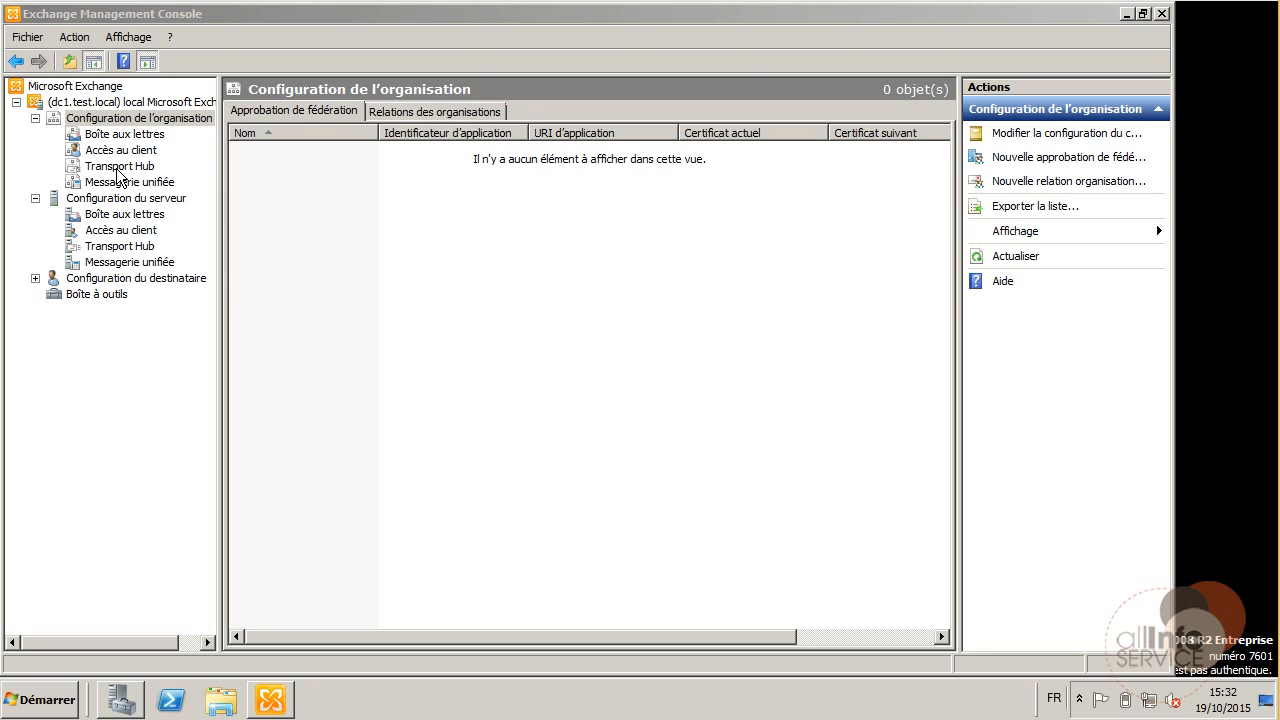
Step: In the organisation's mailbox configuration, start a new address list named Societes in the root container
click(127, 135)
click(127, 135)
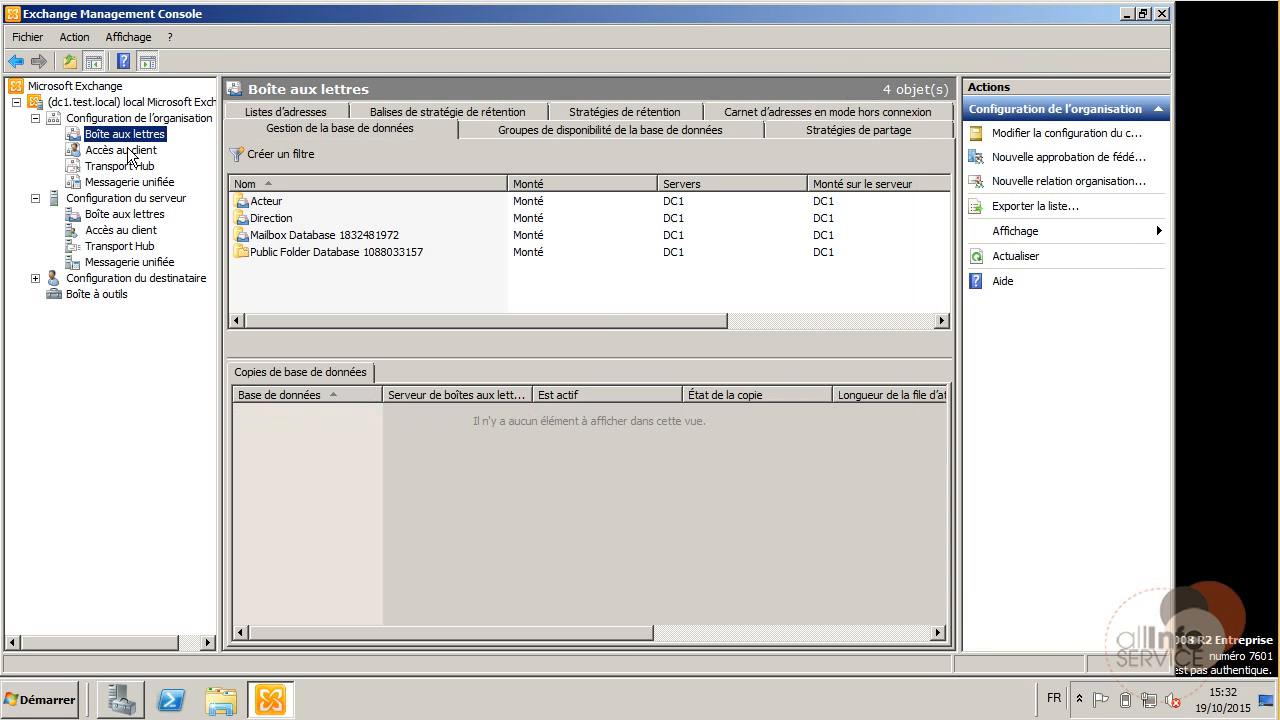
click(283, 117)
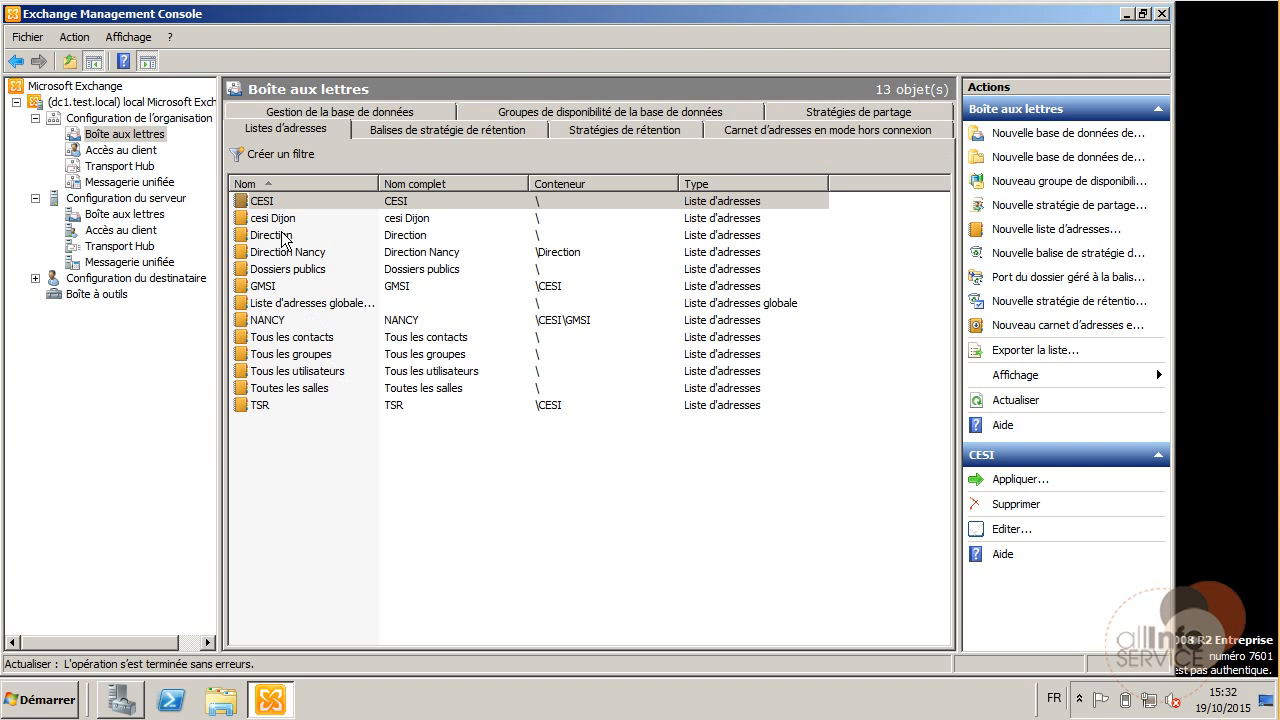
right_click(302, 482)
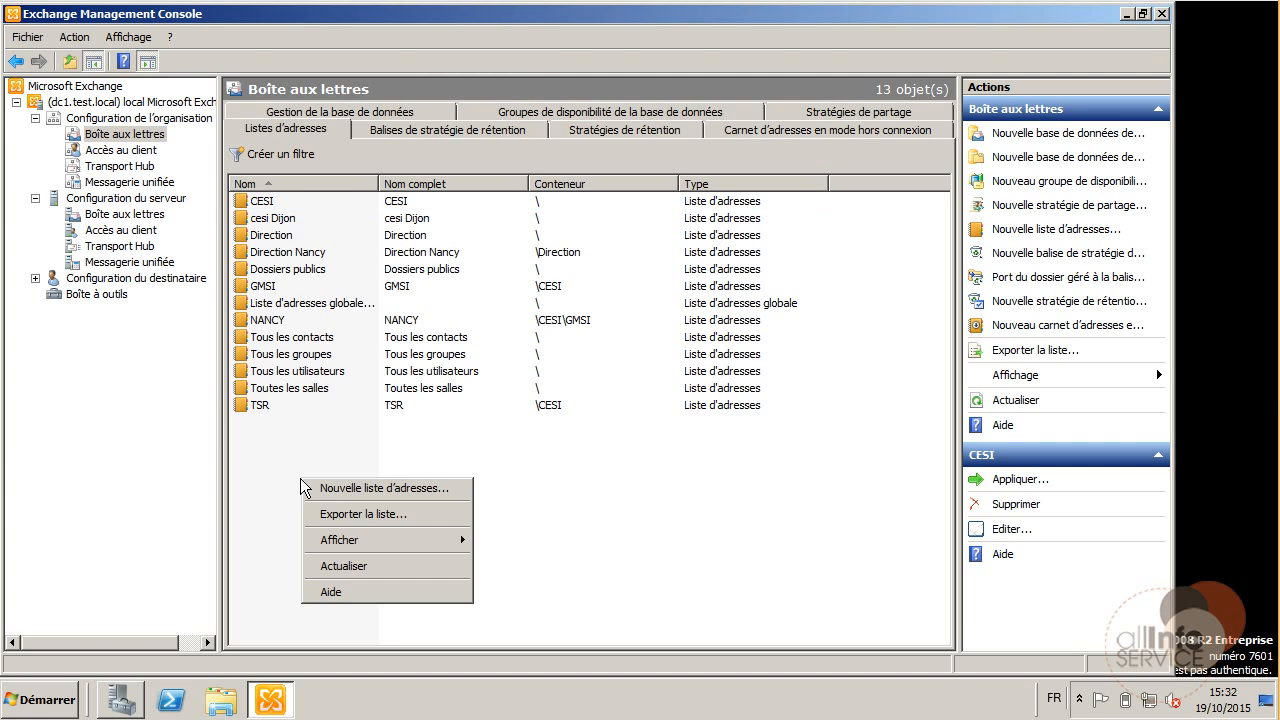
click(351, 489)
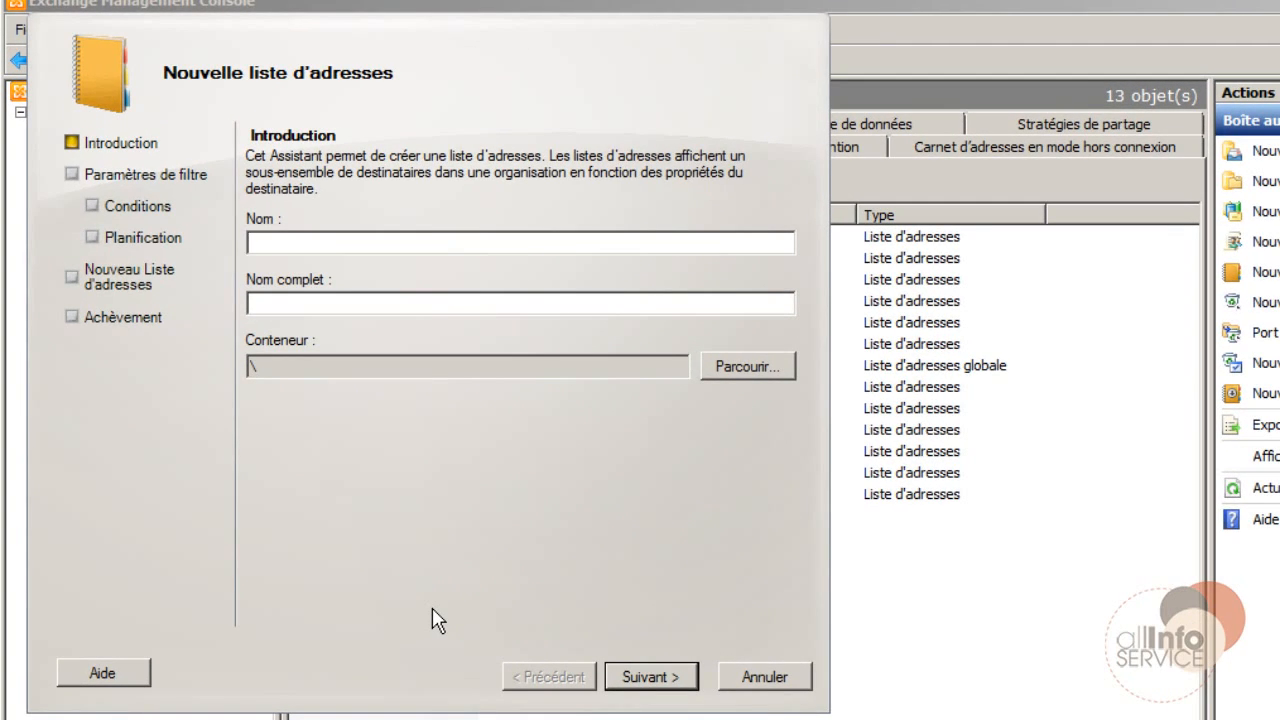
text(Societes)
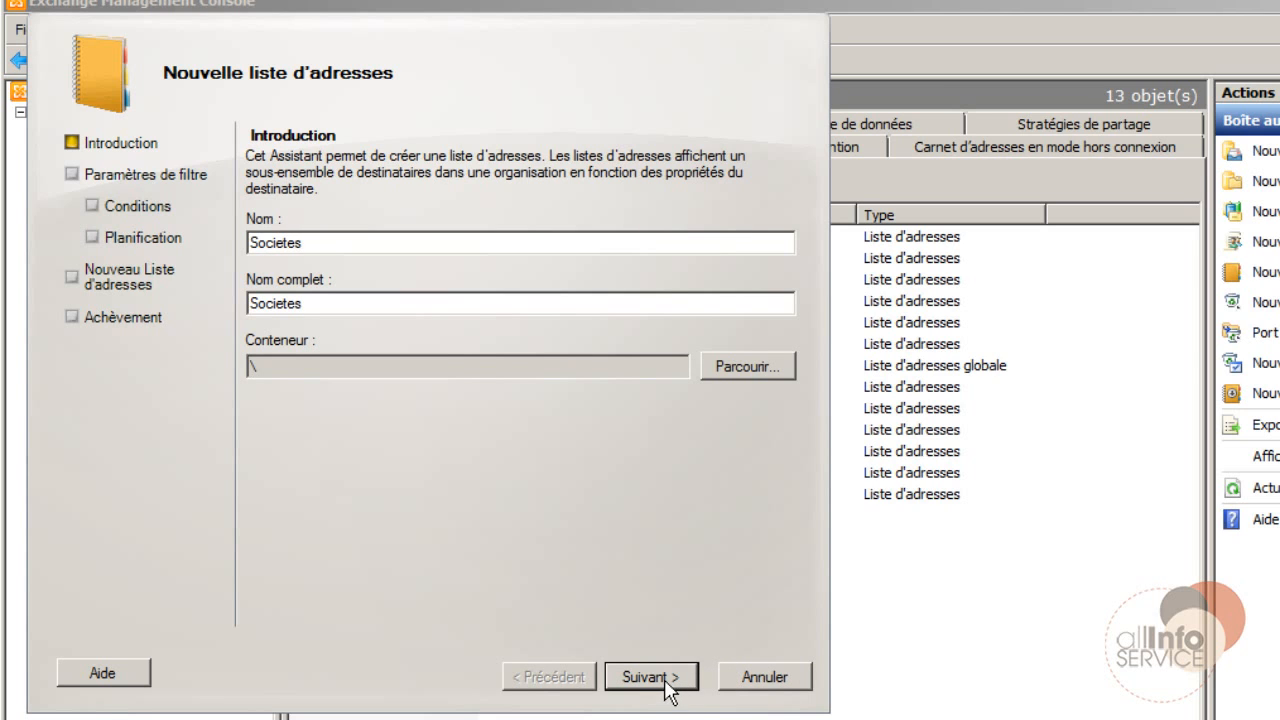
Step: Create the Societes list with all recipient types, no conditions and immediate application, and finish the wizard
click(666, 685)
click(667, 683)
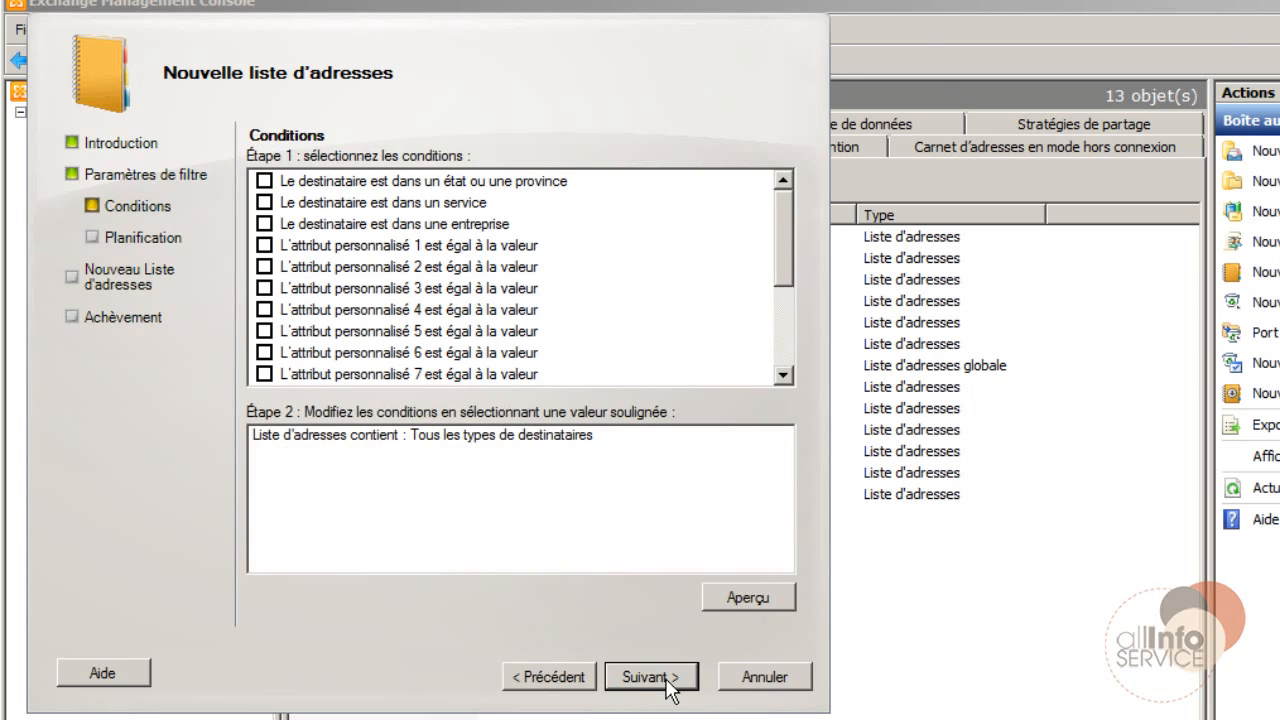
click(667, 684)
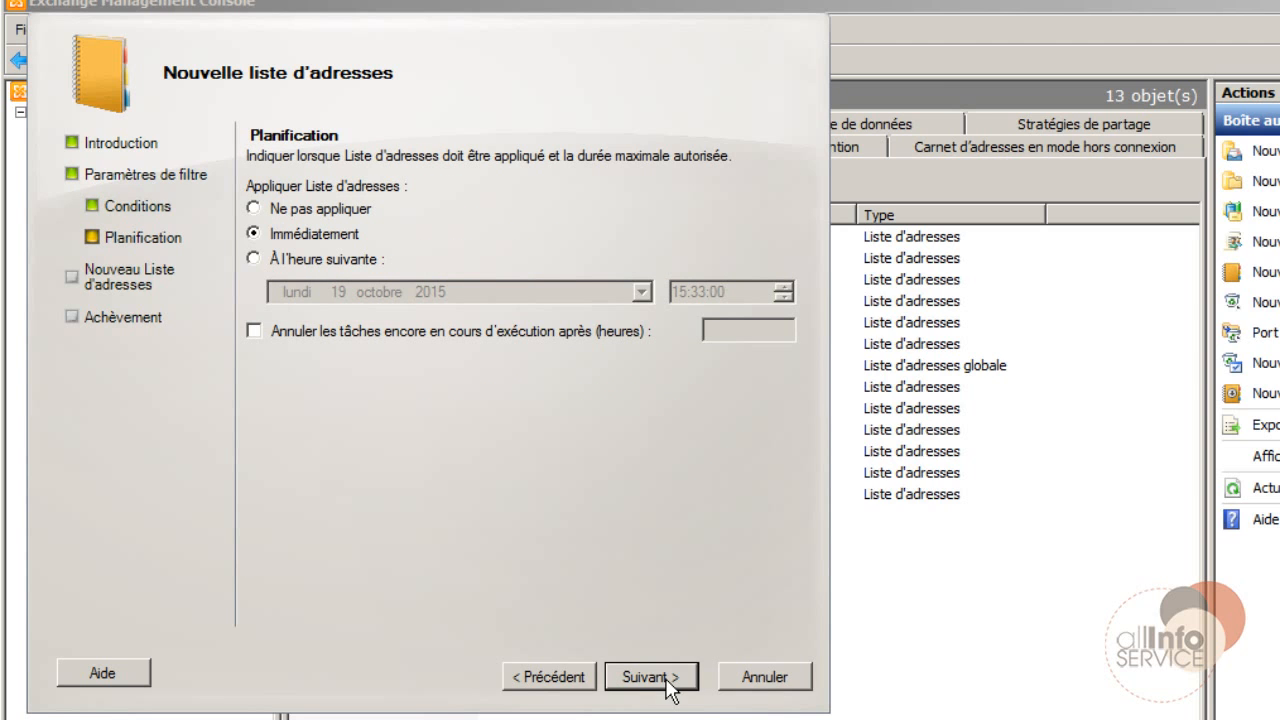
click(667, 684)
click(667, 684)
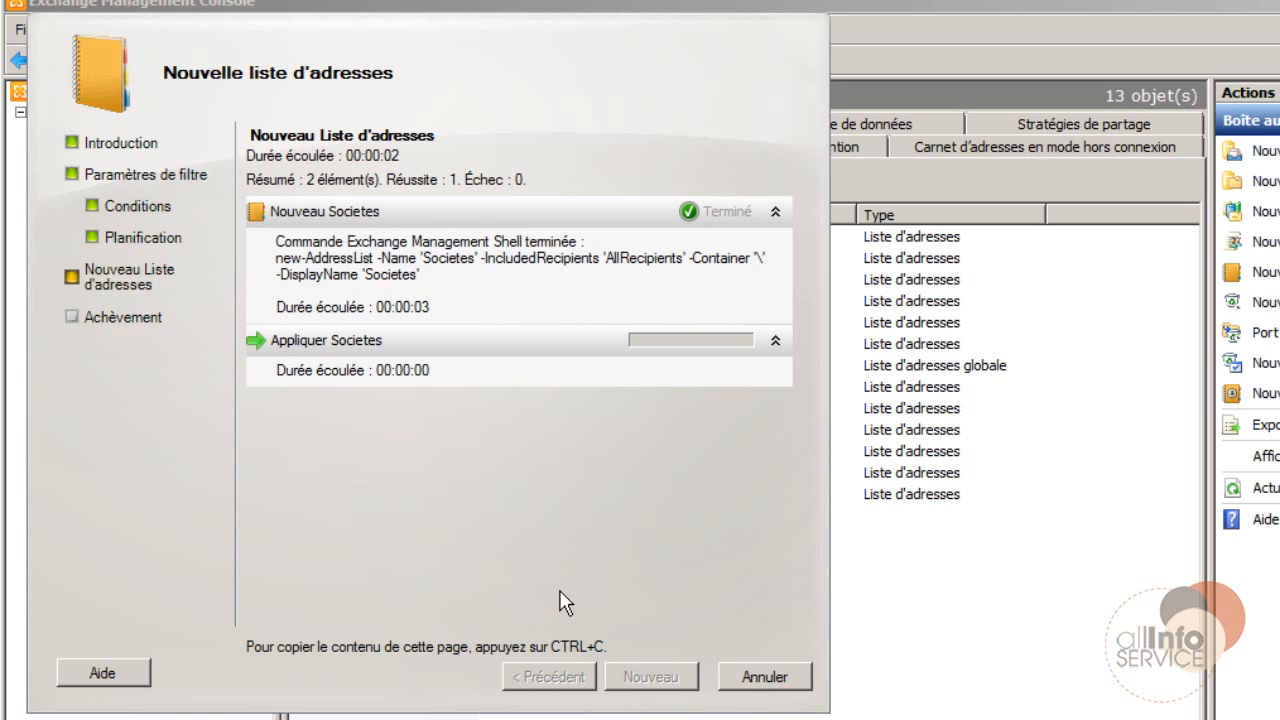
click(662, 677)
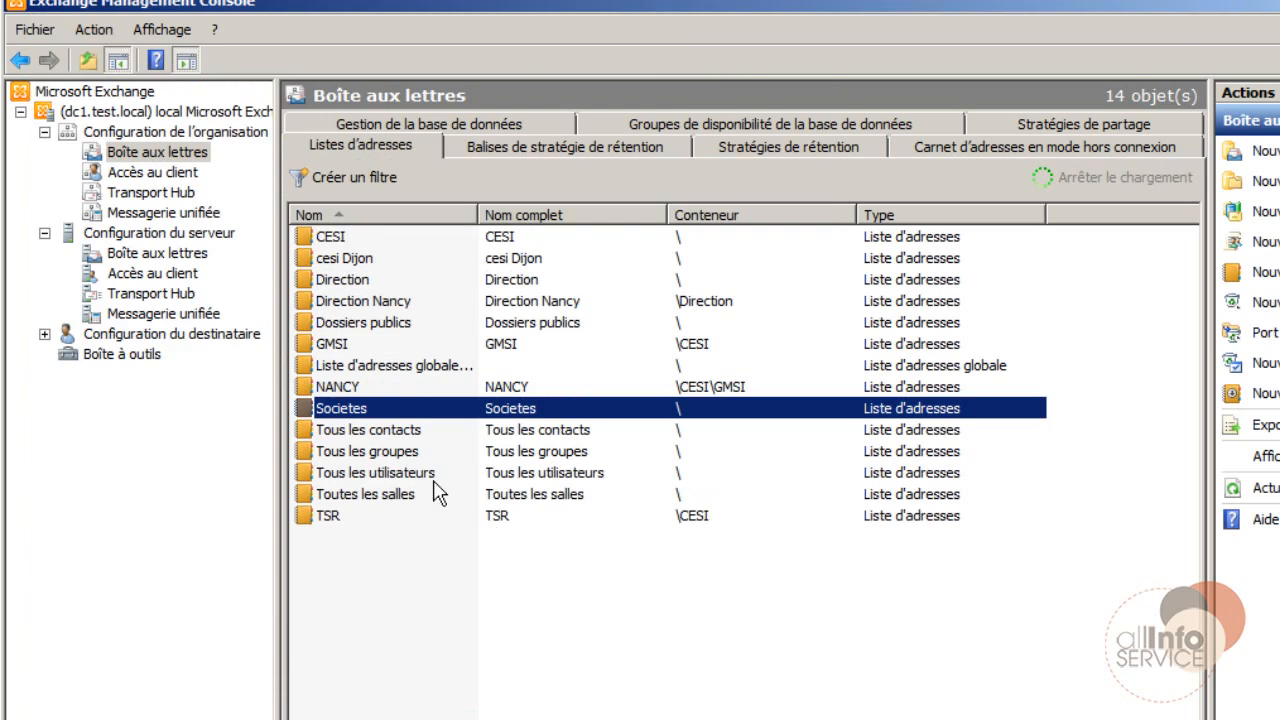
Step: Start another new address list named Hollywood, with Societes as its container, and proceed to the filter settings
right_click(388, 415)
click(316, 640)
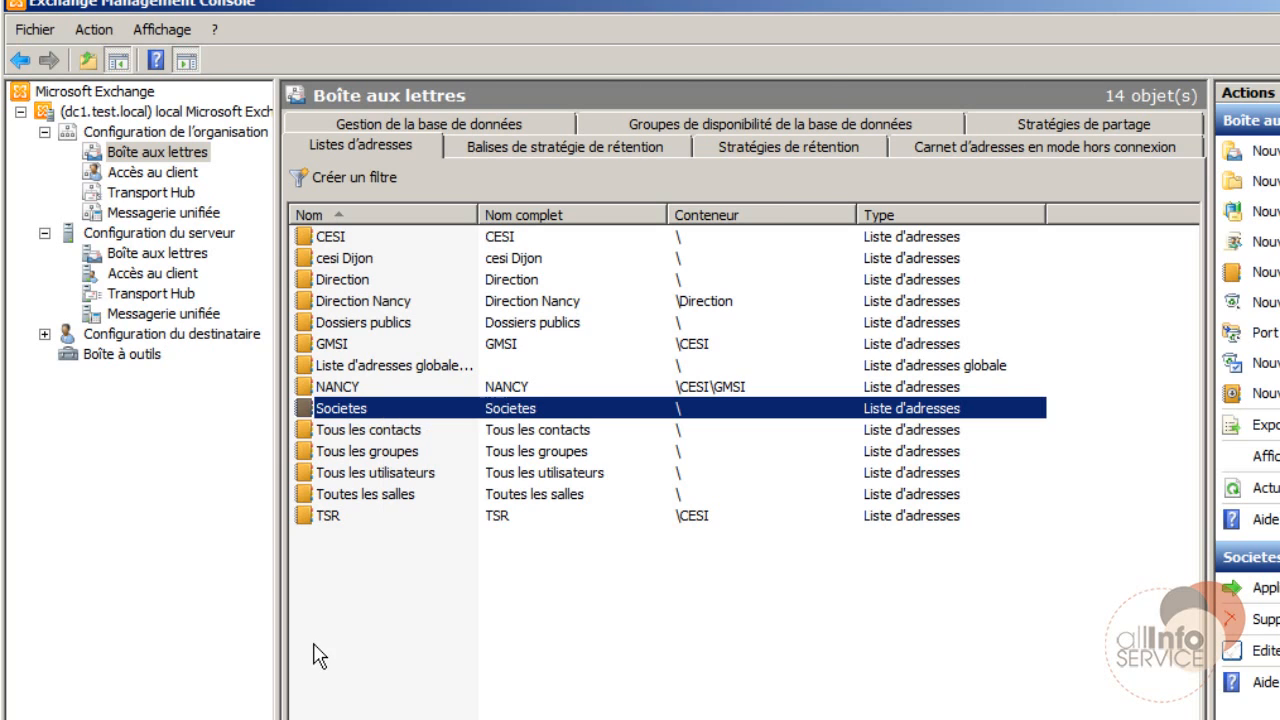
right_click(314, 644)
click(360, 656)
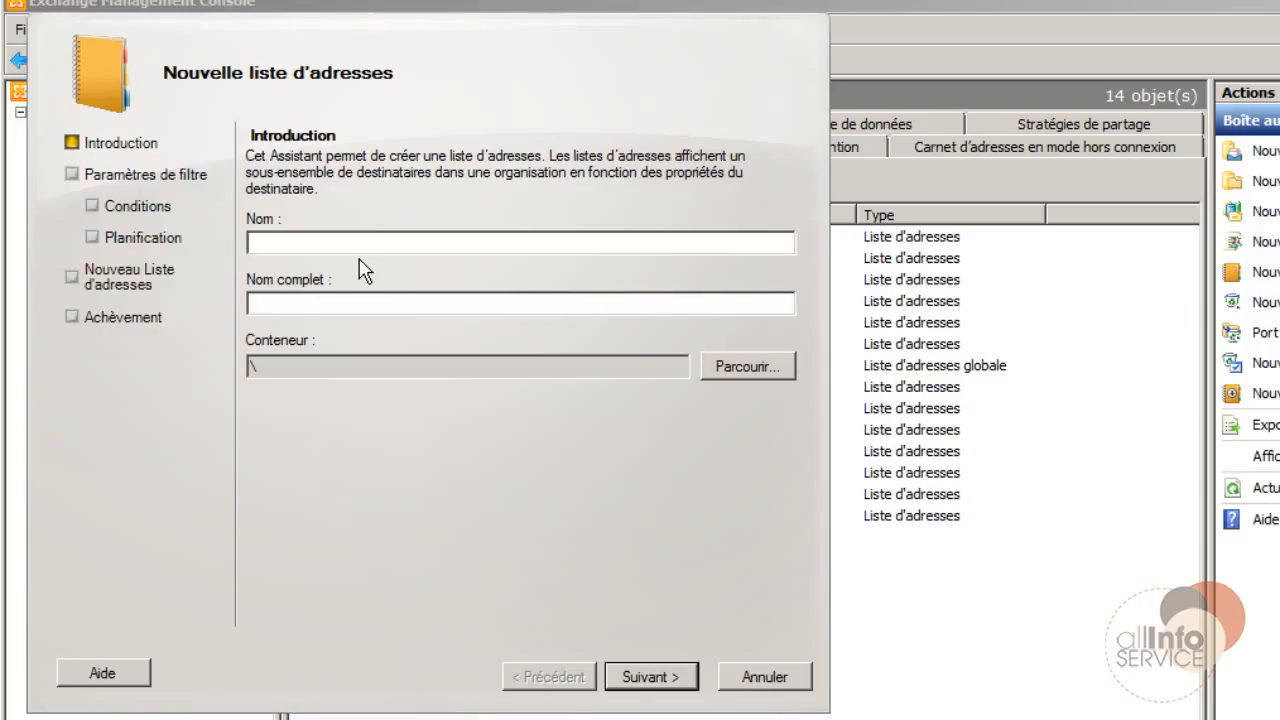
text(Hollywood)
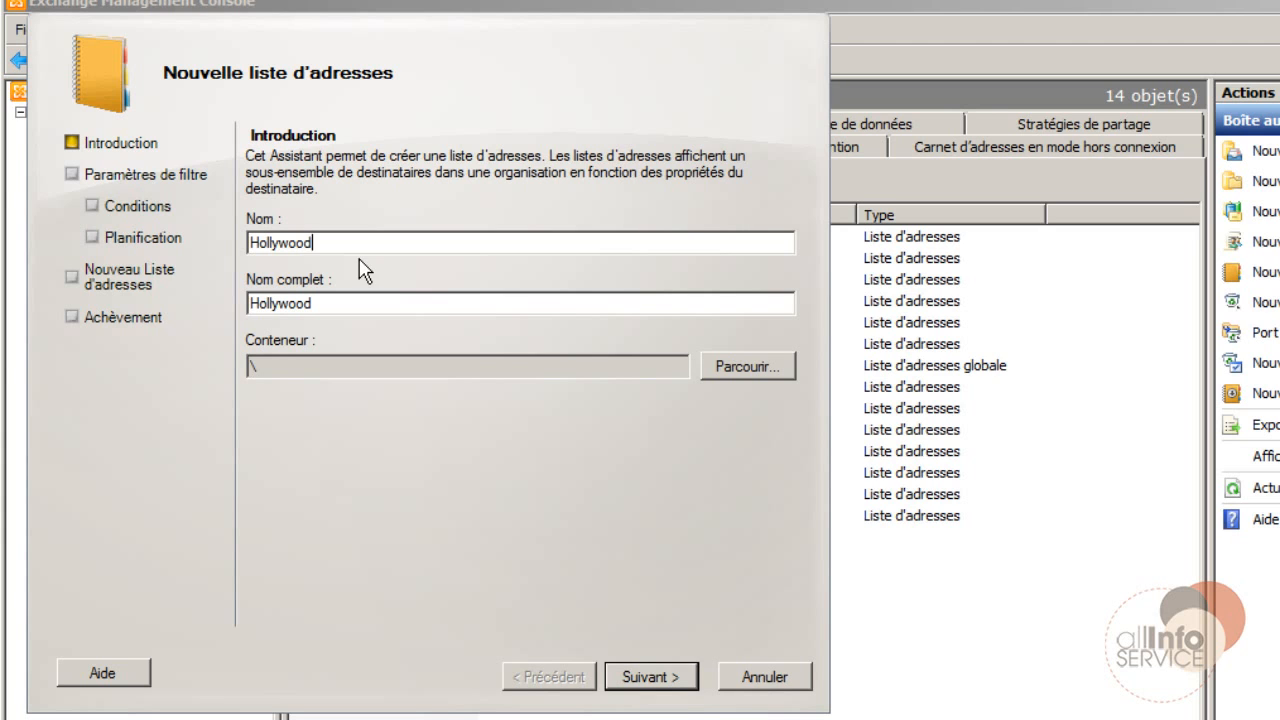
click(708, 366)
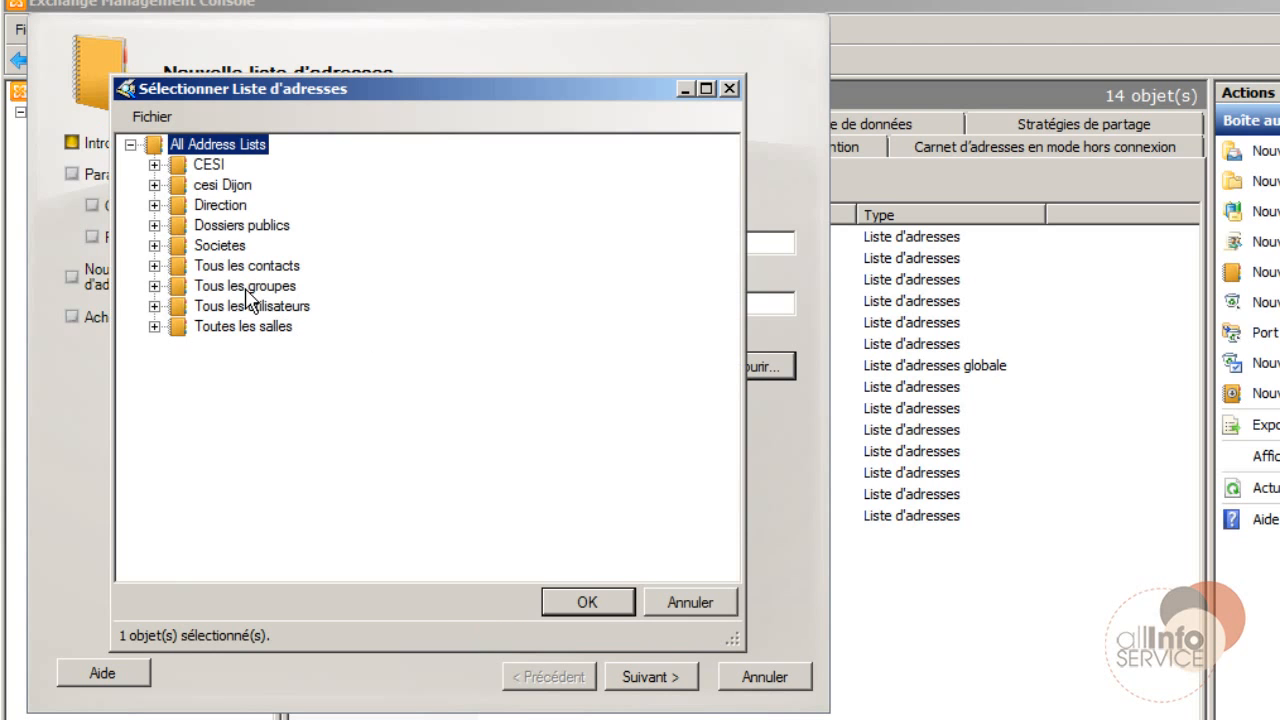
click(207, 245)
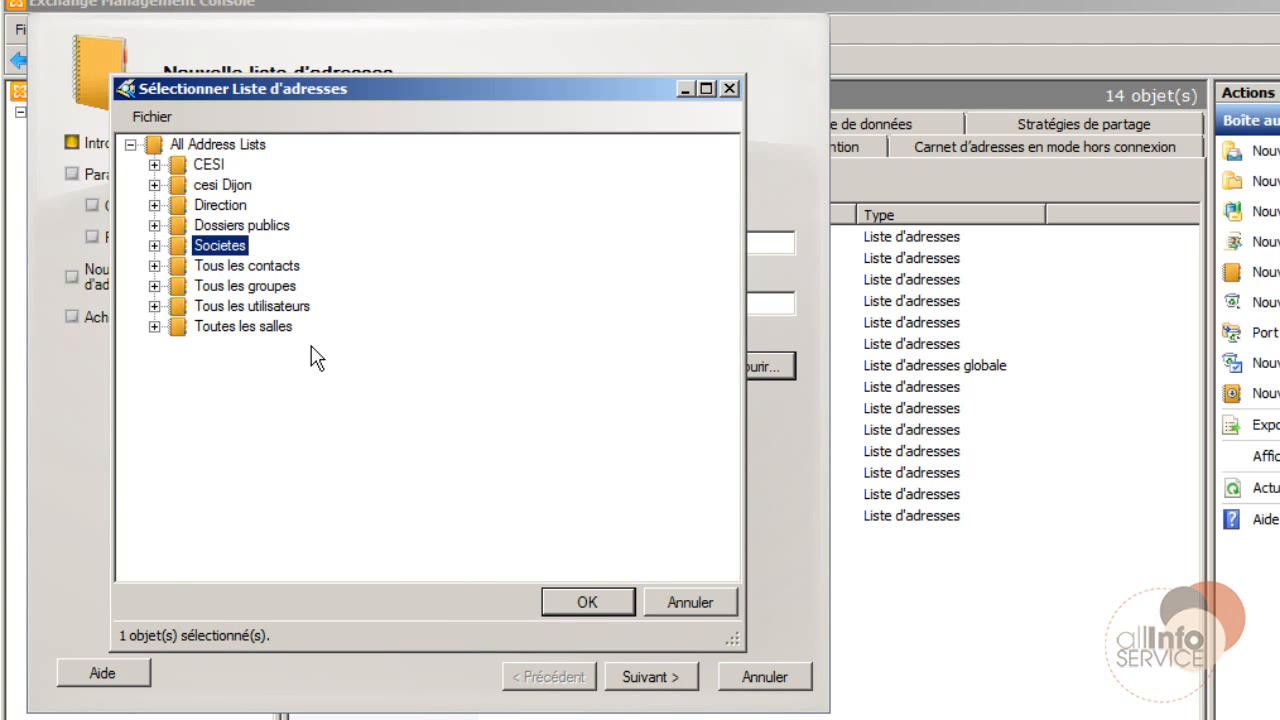
click(585, 602)
click(615, 684)
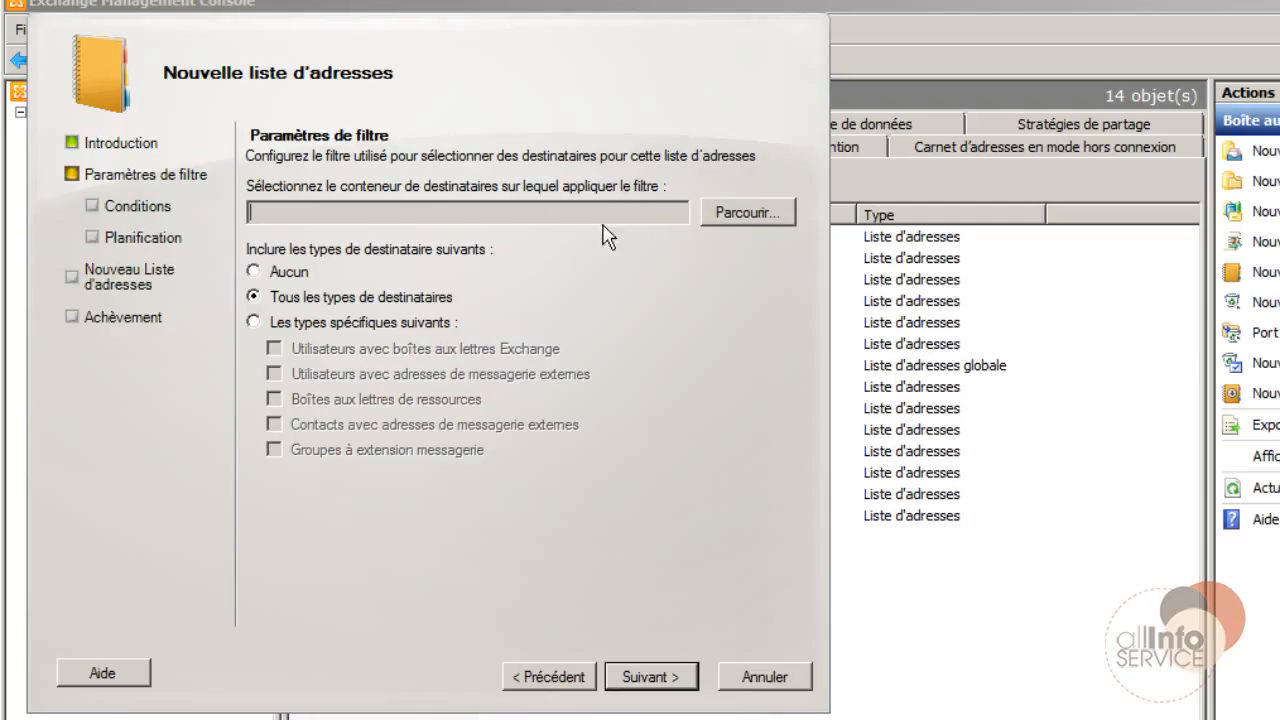
click(252, 323)
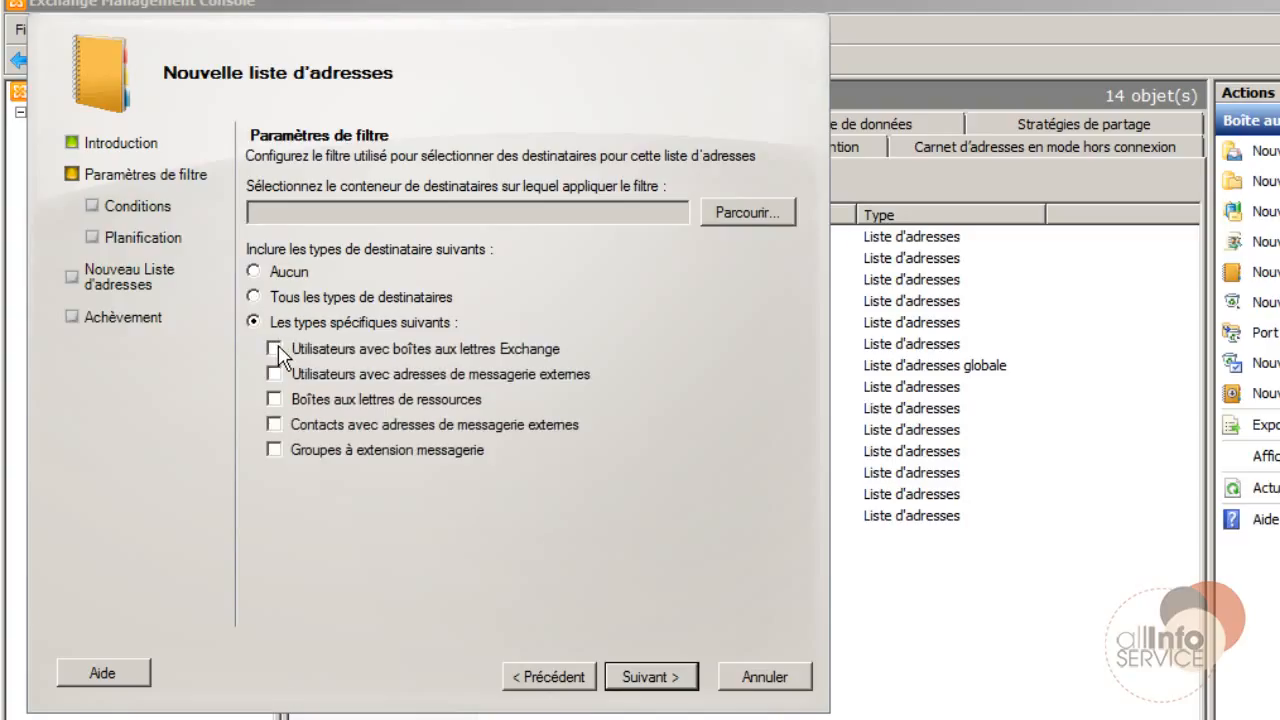
click(276, 348)
click(273, 375)
click(274, 399)
click(253, 296)
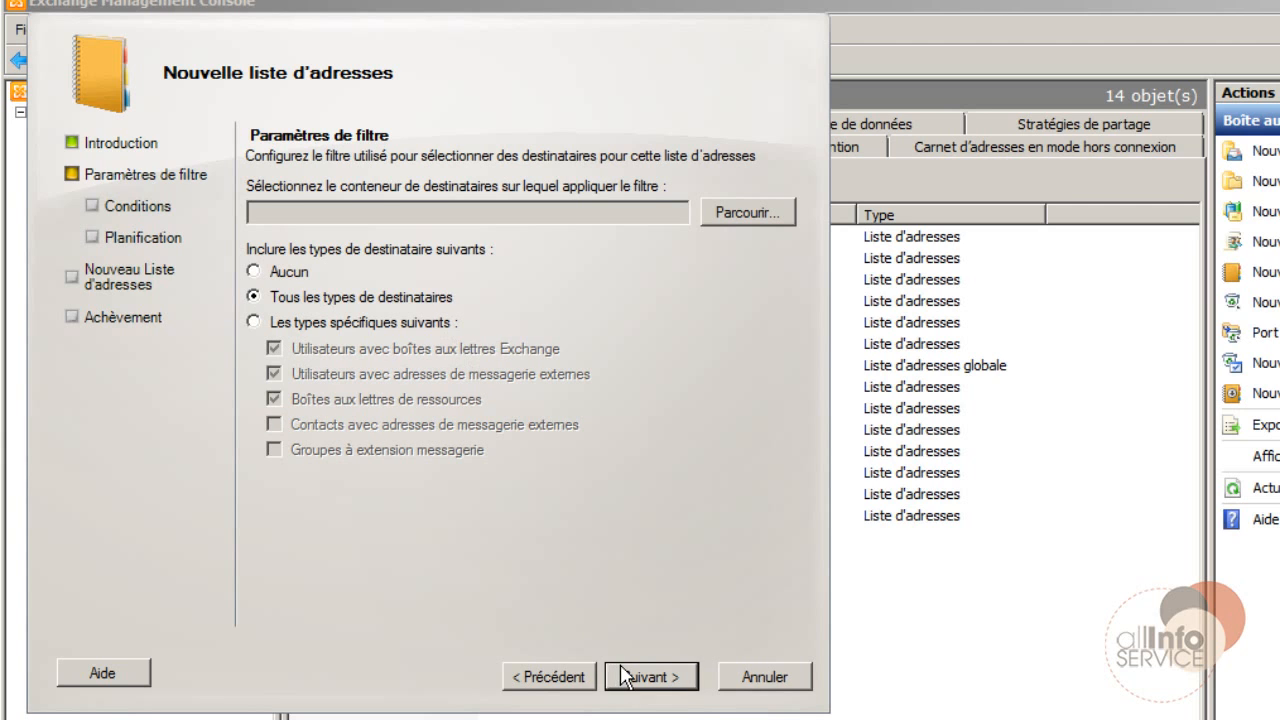
Step: Accept all recipient types for the Hollywood list and enable the condition "Le destinataire est dans une entreprise"
click(622, 677)
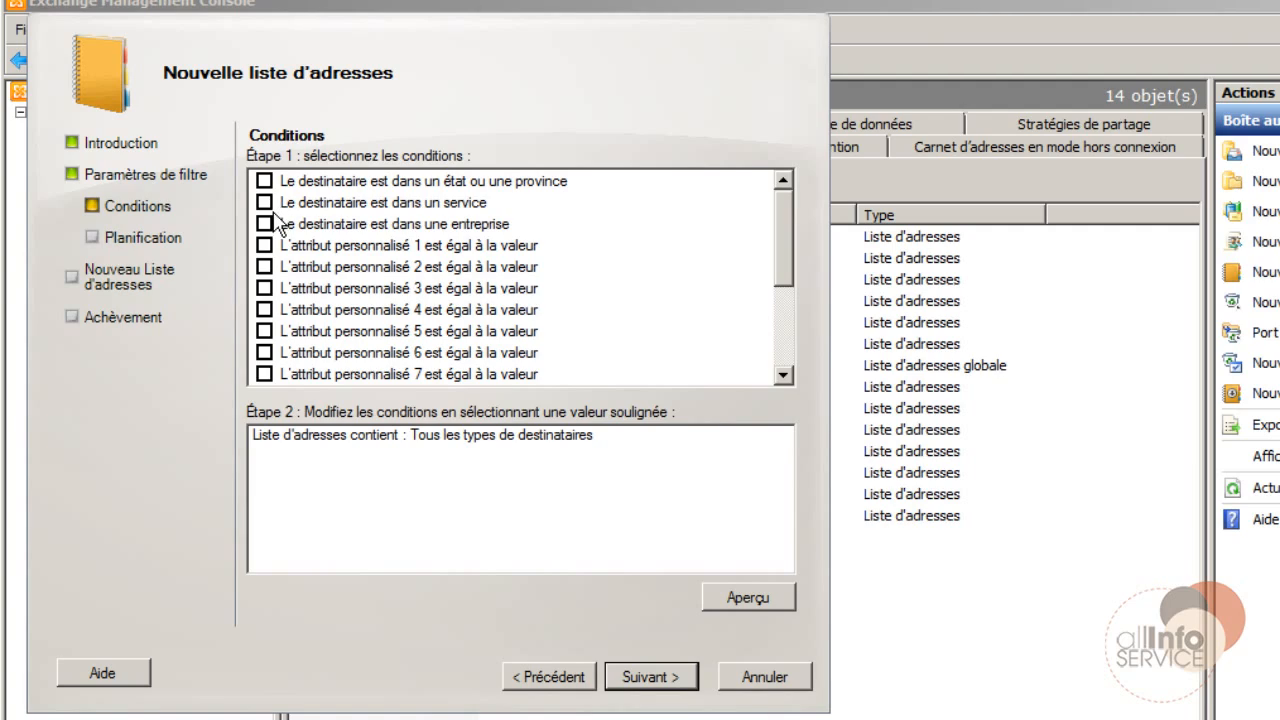
click(265, 224)
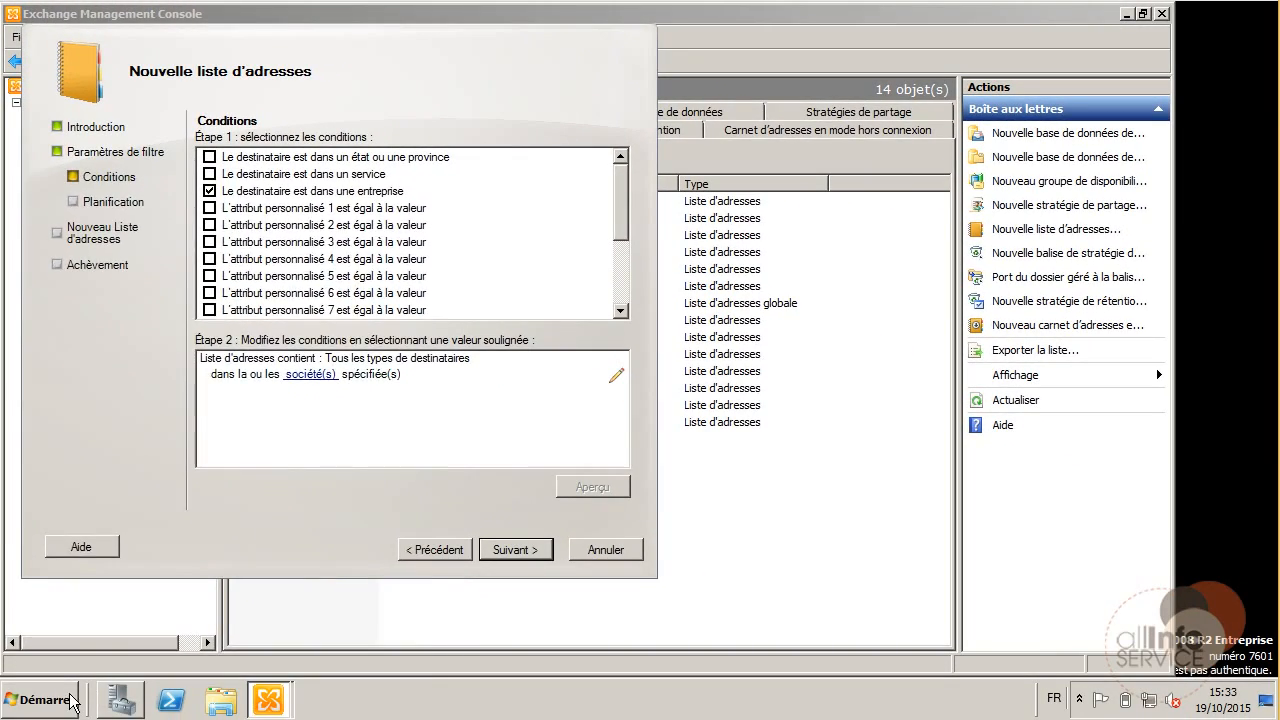
Step: Switch to Active Directory Users and Computers, clear Mel GIBSON's Service value and set his Société to Hollywood
click(71, 700)
click(106, 356)
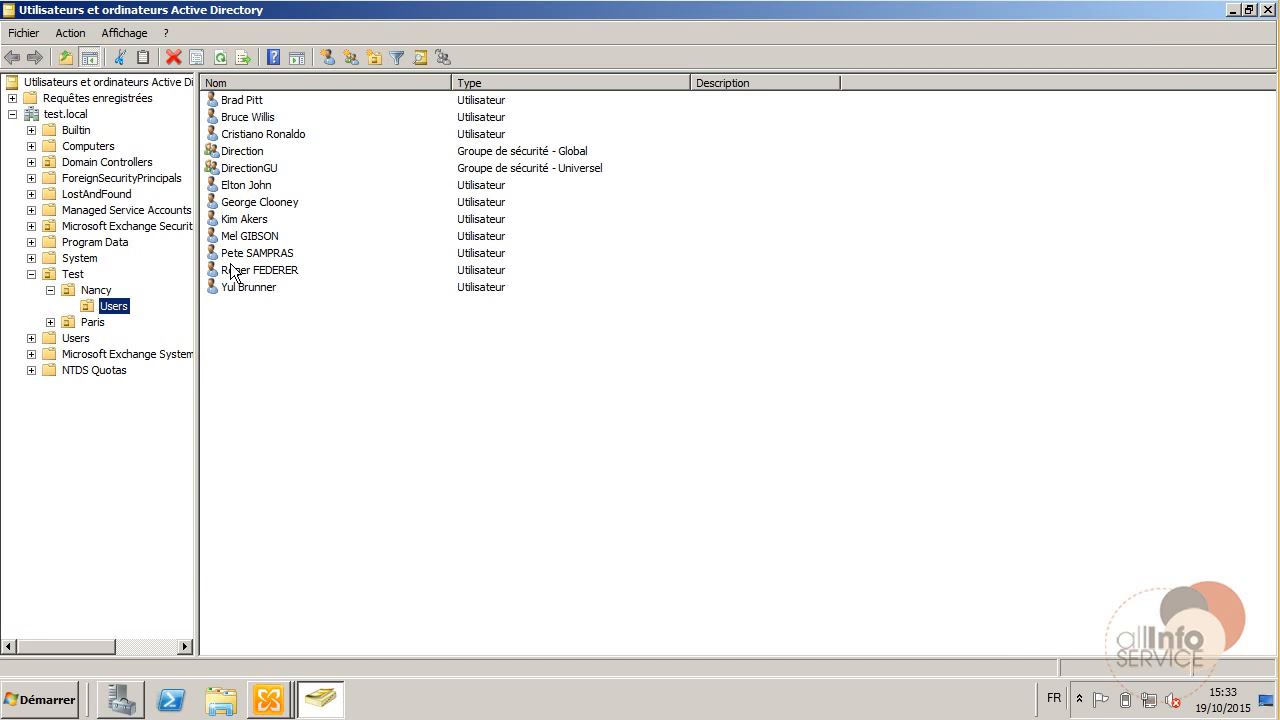
double_click(252, 238)
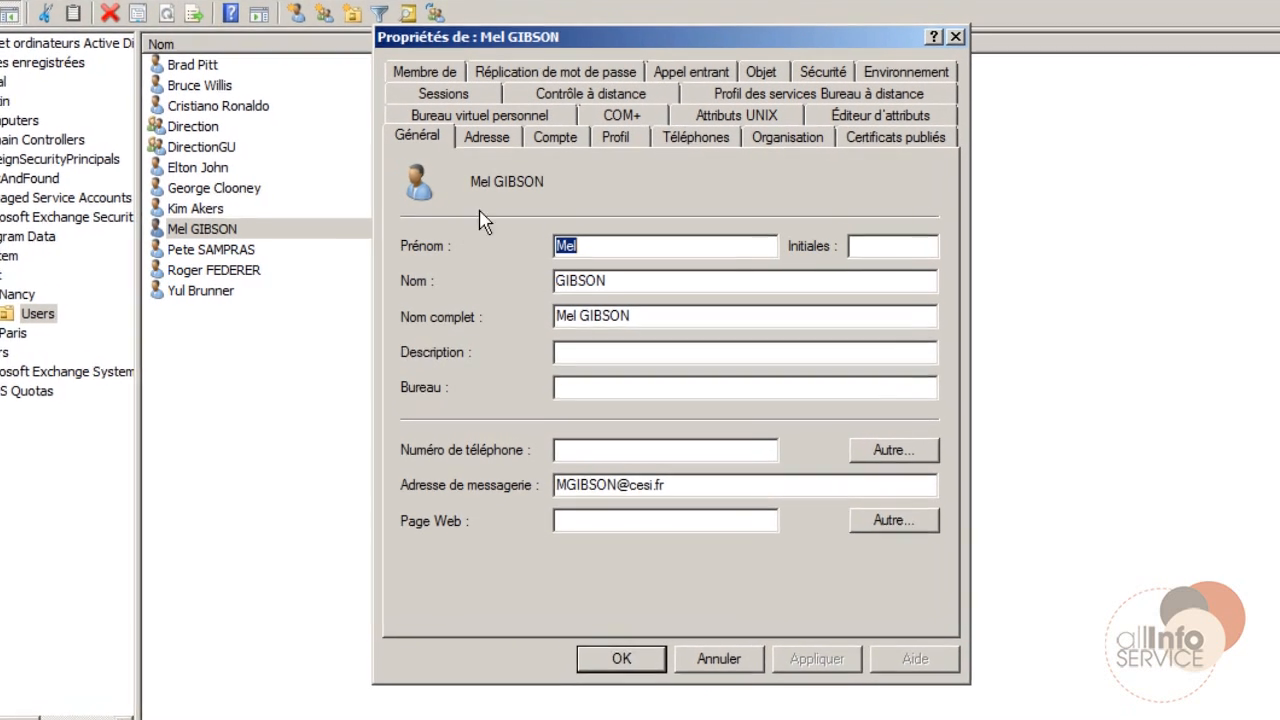
click(780, 137)
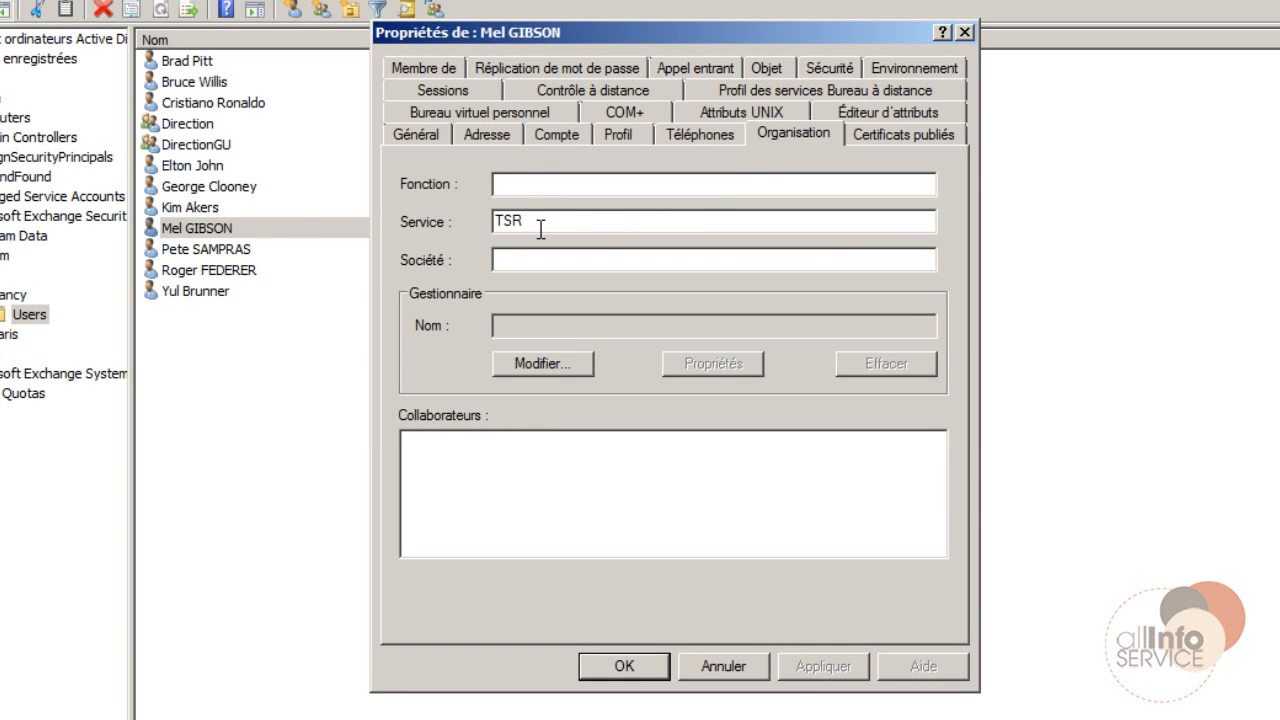
double_click(528, 223)
key(Delete)
click(530, 258)
text(Hollywood)
click(823, 665)
click(648, 664)
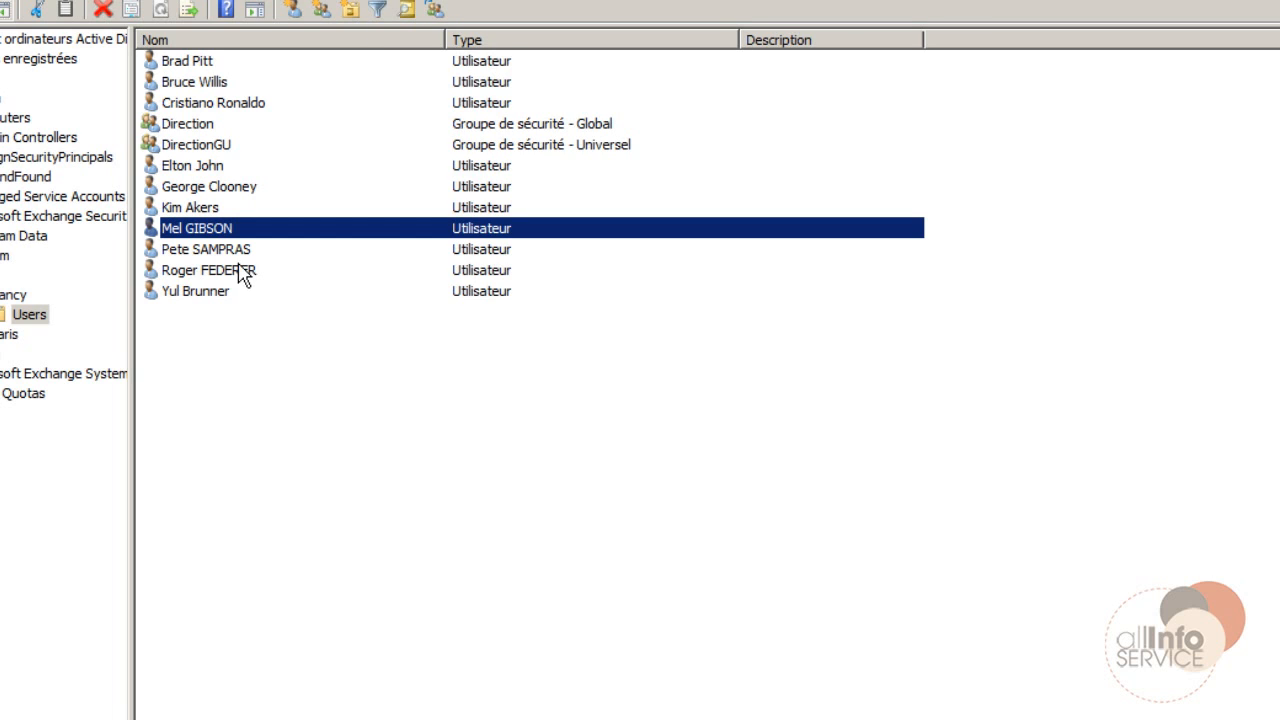
Step: Set the Société of user Yul Brunner to Hollywood in the organisation properties and save
right_click(194, 291)
double_click(182, 294)
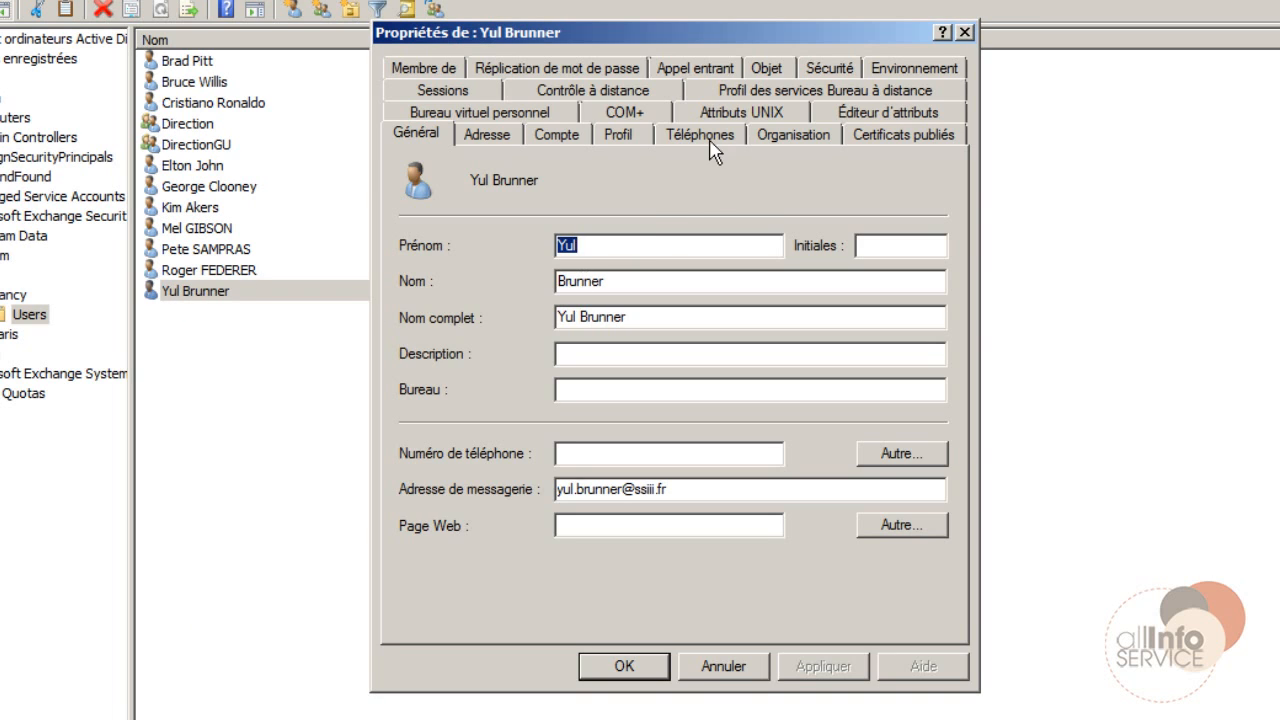
click(796, 138)
click(543, 260)
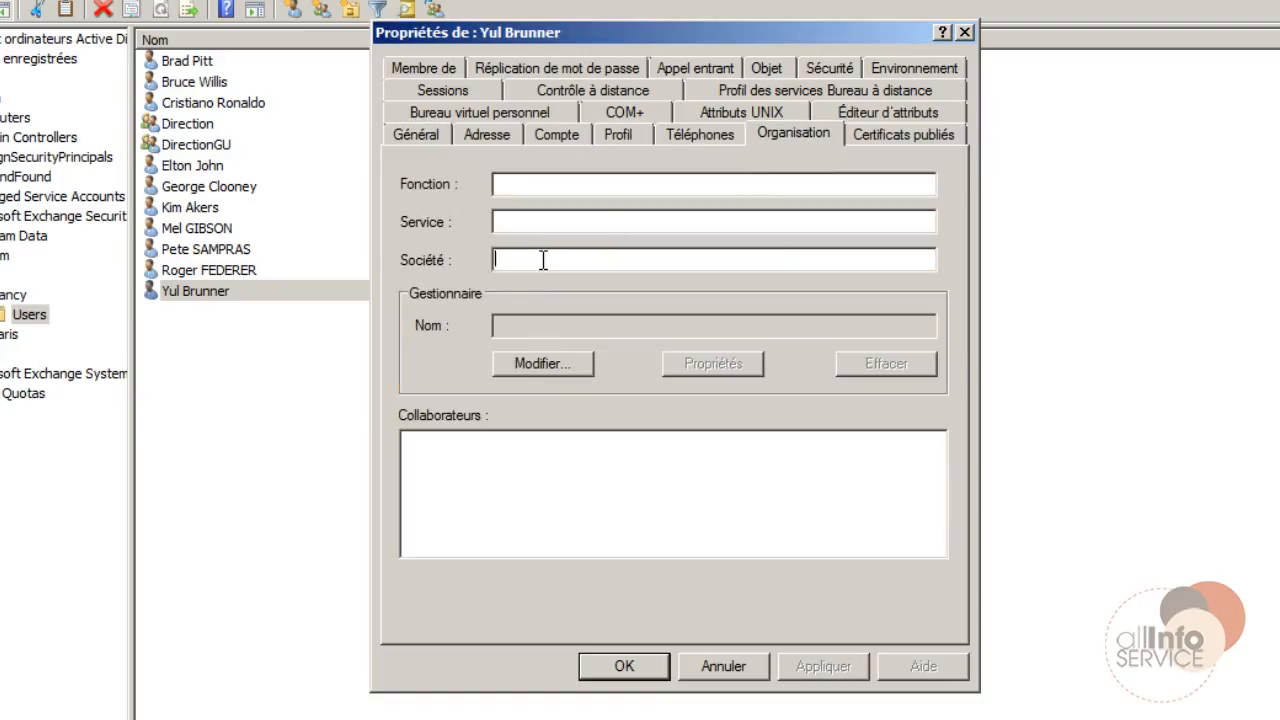
text(Hollywood)
key(Return)
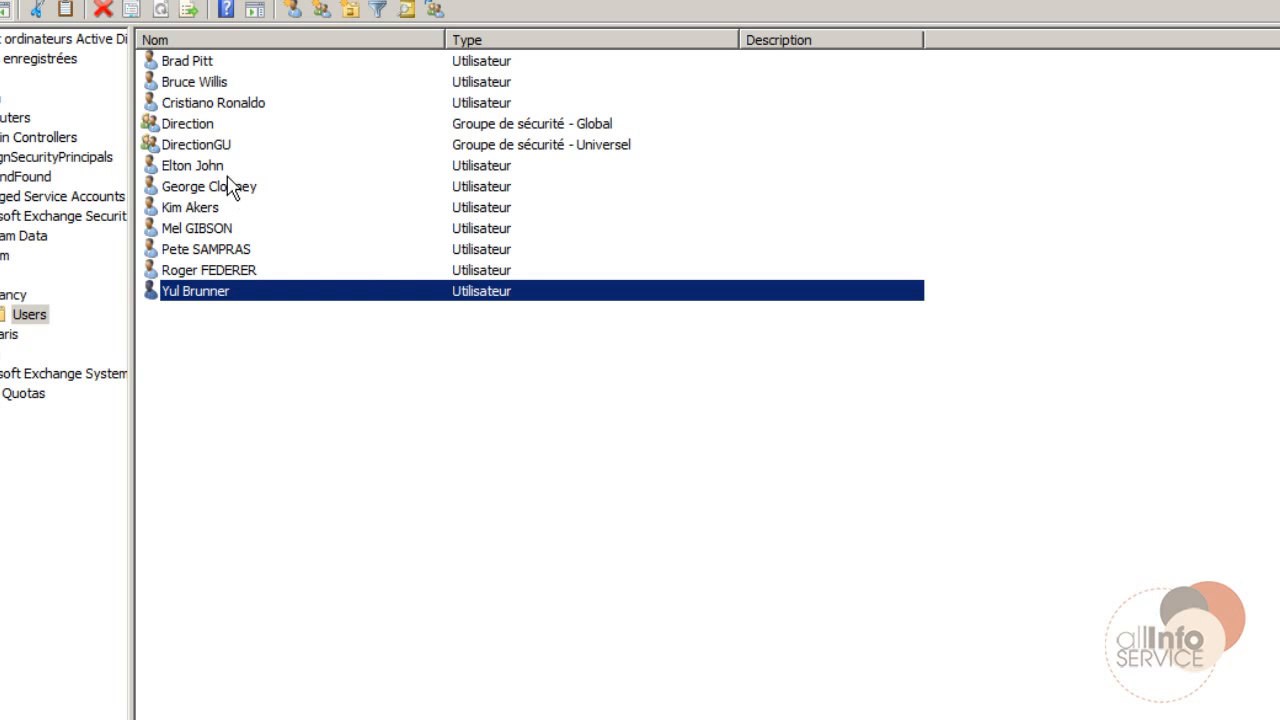
Step: Check the Société value in the organisation properties of Bruce Willis and Brad Pitt
double_click(216, 86)
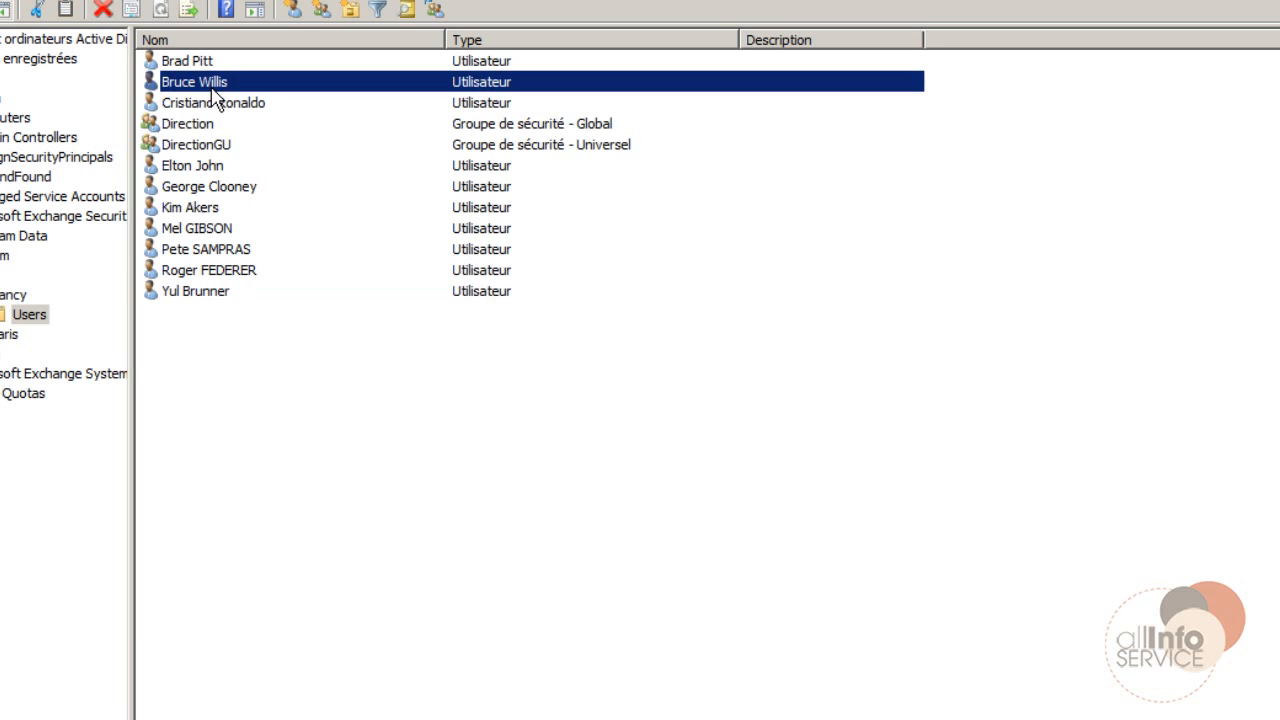
click(780, 137)
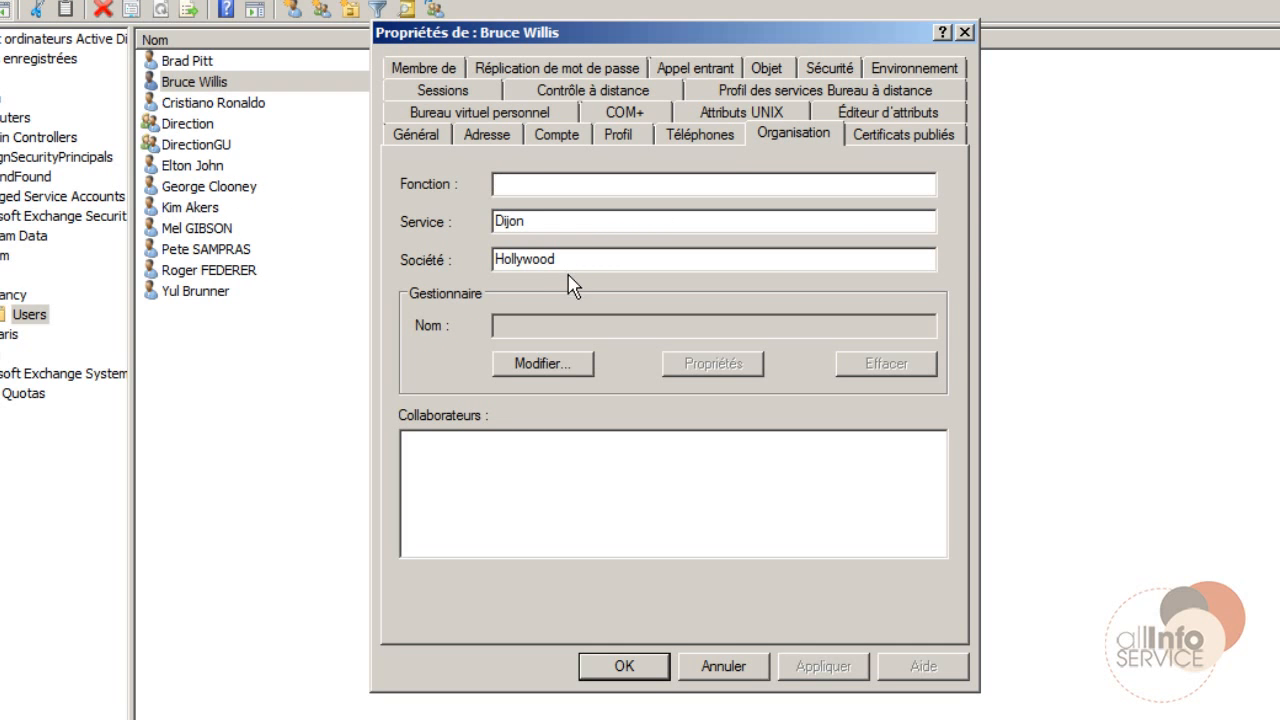
click(650, 668)
double_click(223, 62)
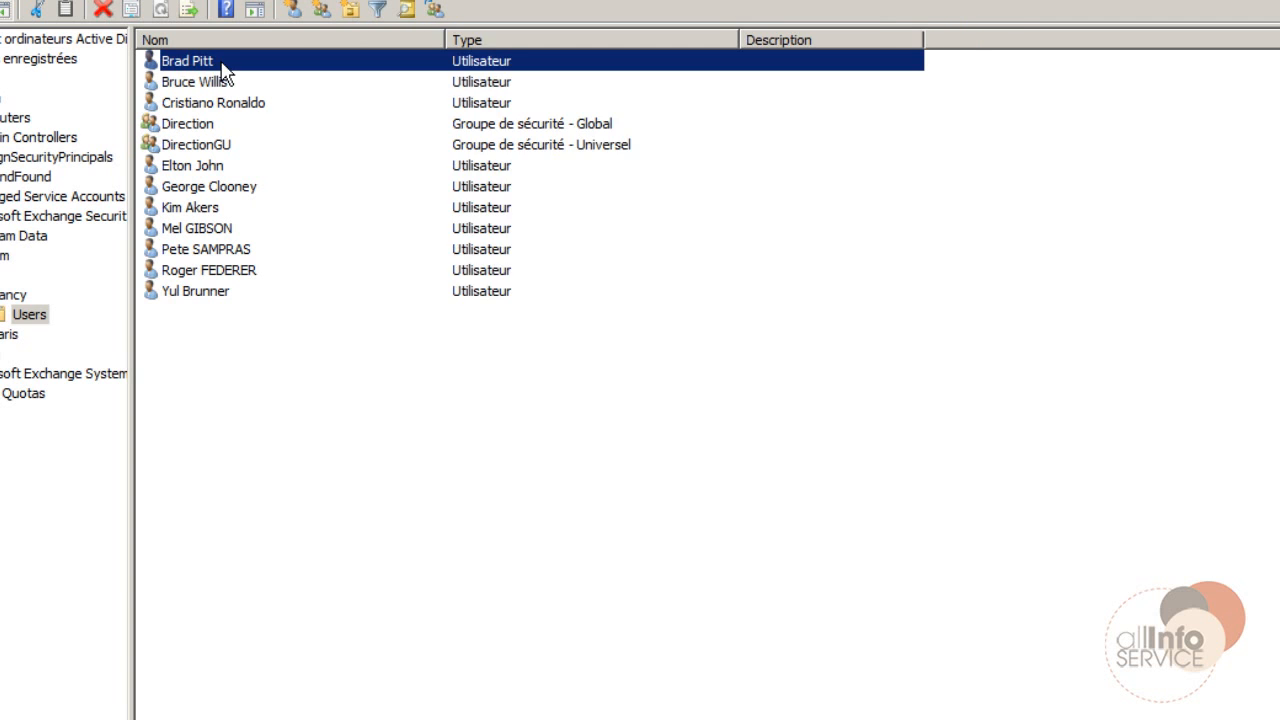
click(780, 138)
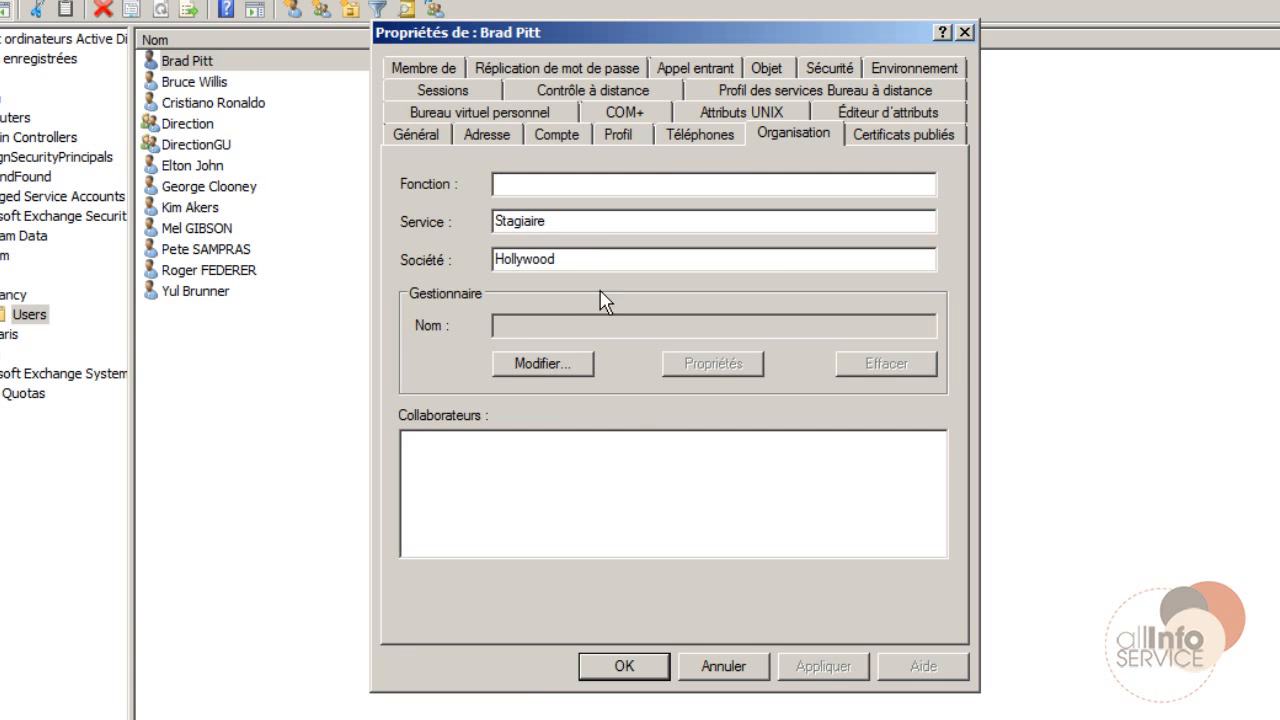
click(655, 669)
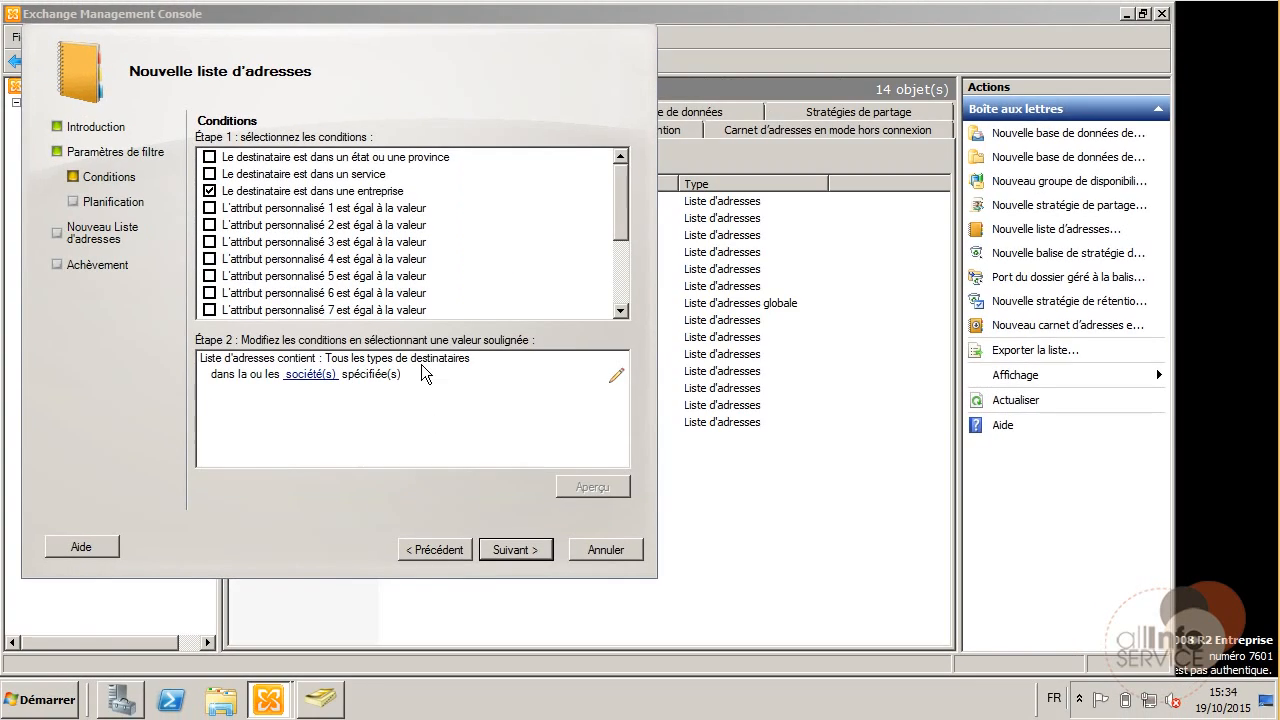
Step: Back in the Exchange Management Console wizard, specify Hollywood as the company for the address list's condition
click(310, 374)
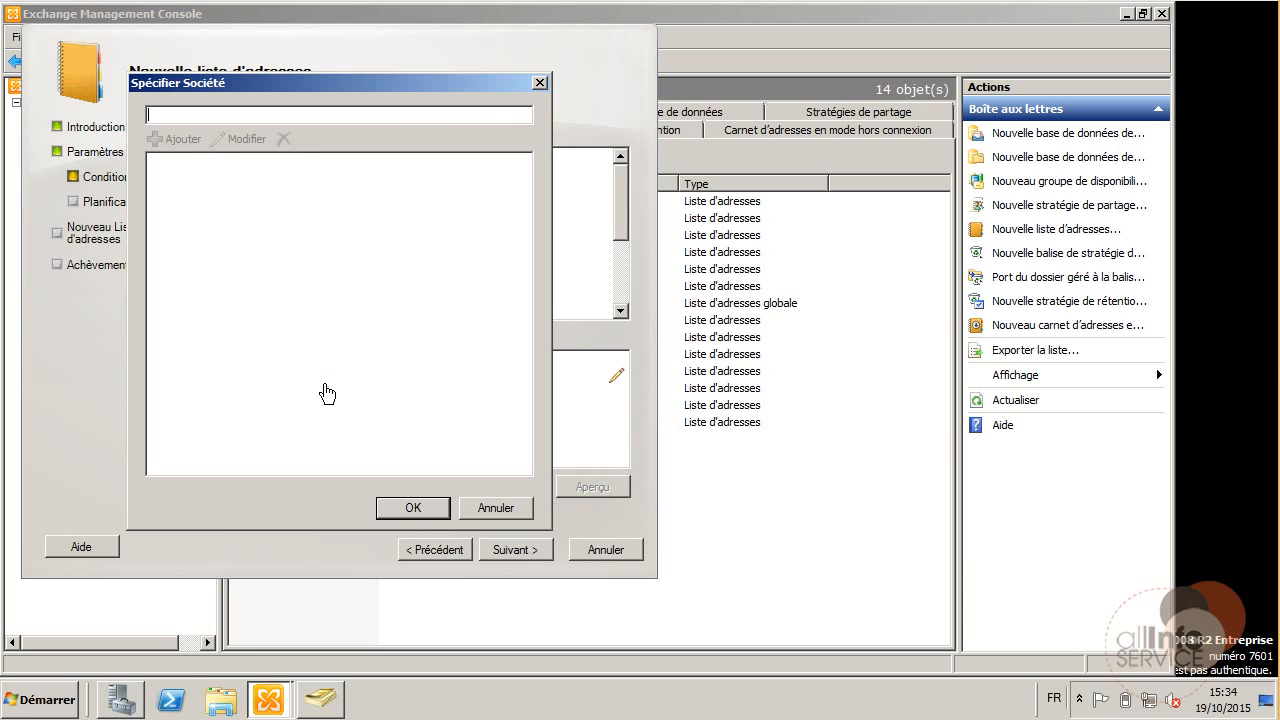
text(Hollywood)
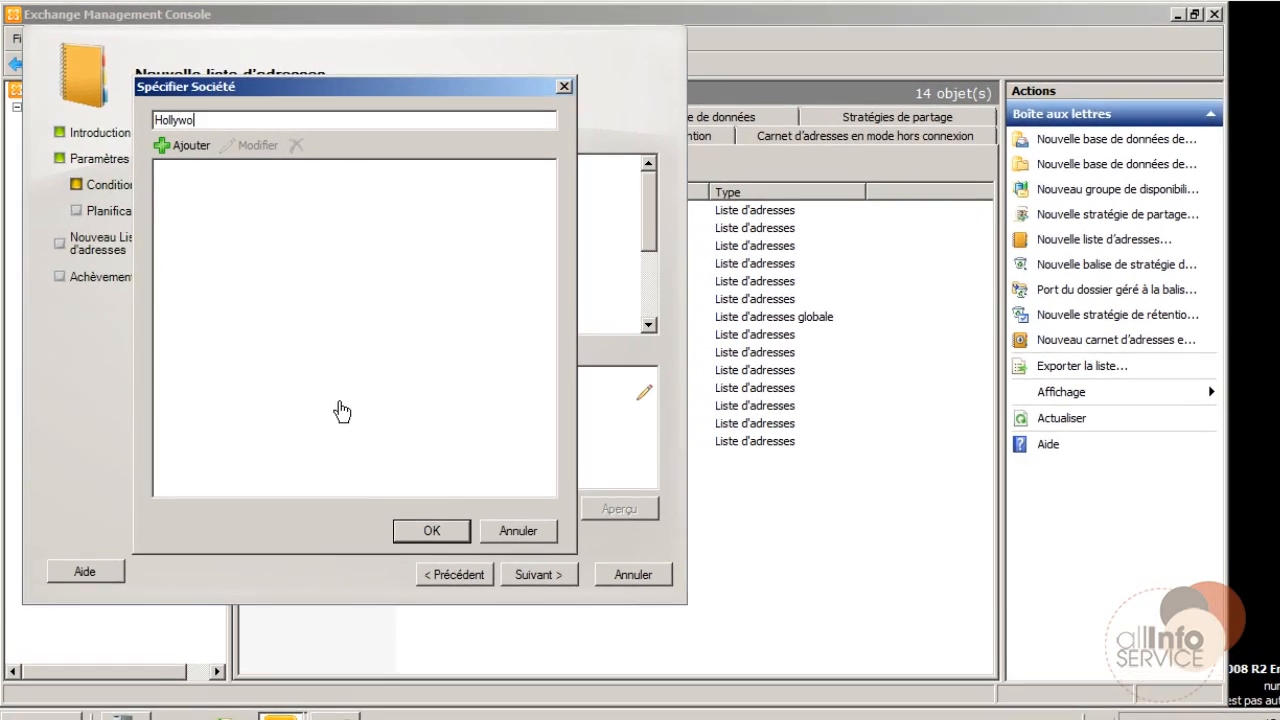
click(222, 167)
click(500, 606)
Step: Preview the recipients matching the Hollywood list's filter and proceed to the scheduling settings
click(694, 588)
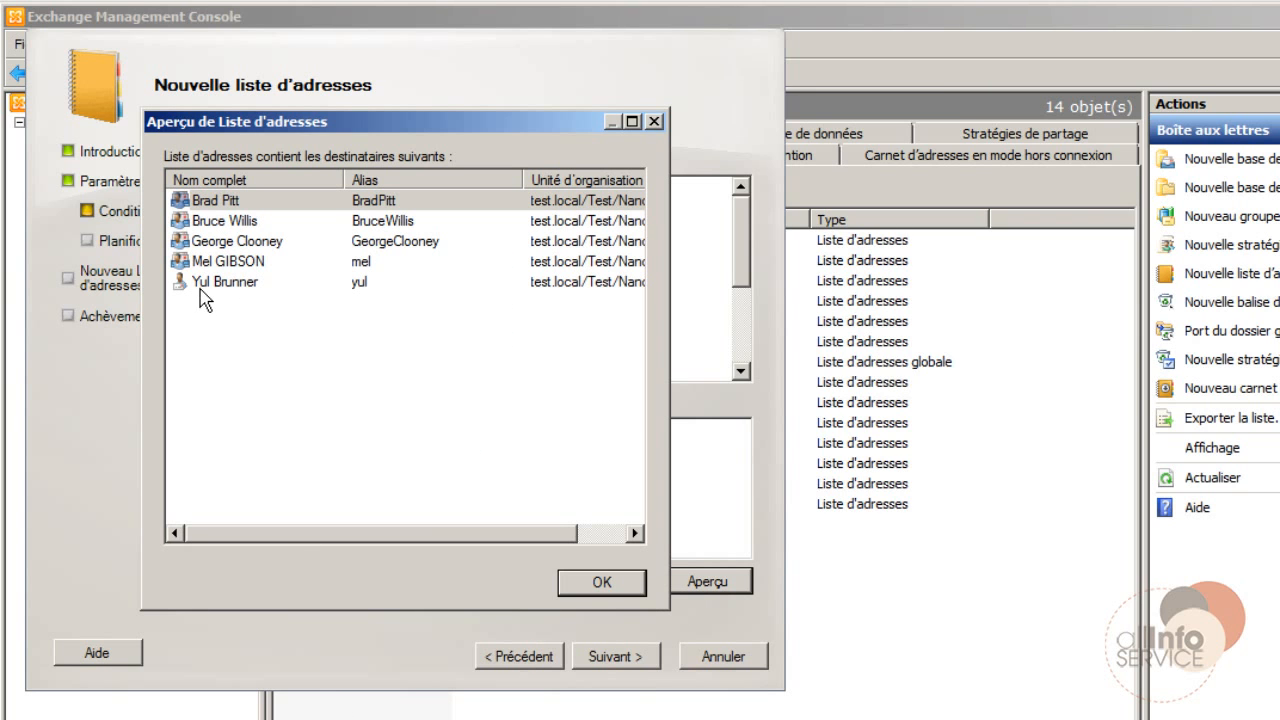
click(605, 588)
click(596, 667)
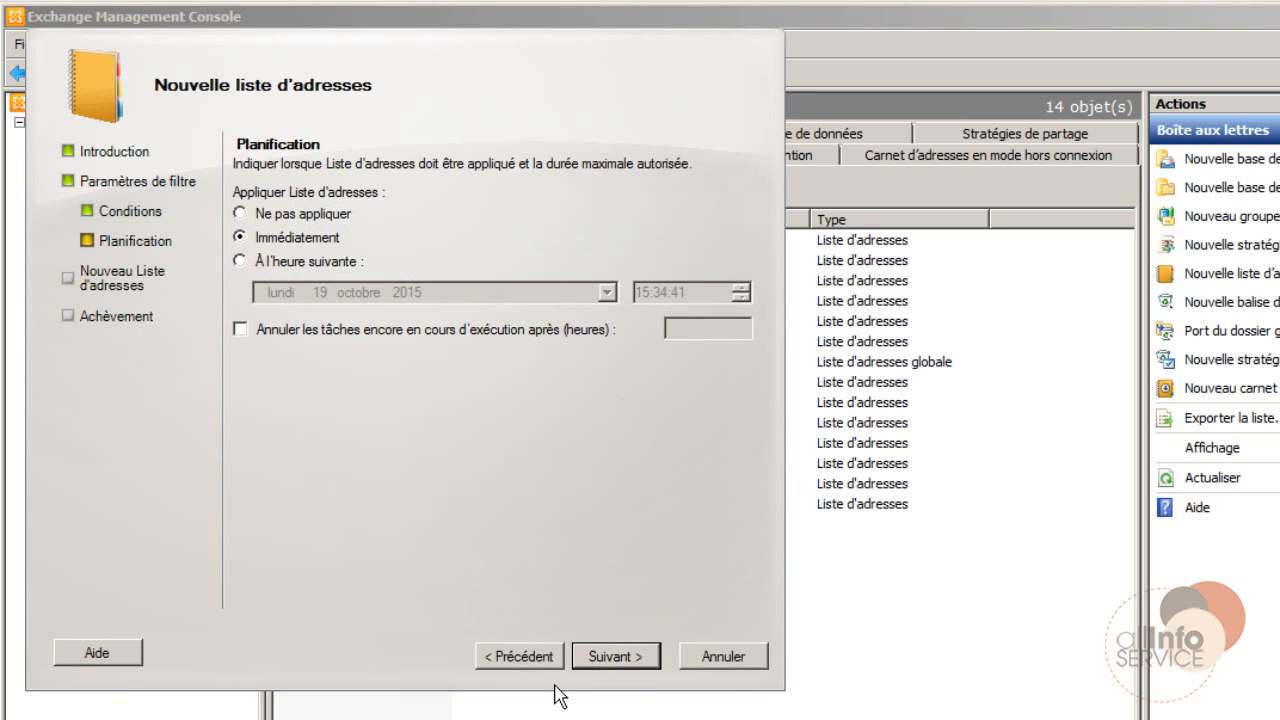
Step: Keep immediate application of the Hollywood address list, create it under Societes and close the wizard
click(603, 660)
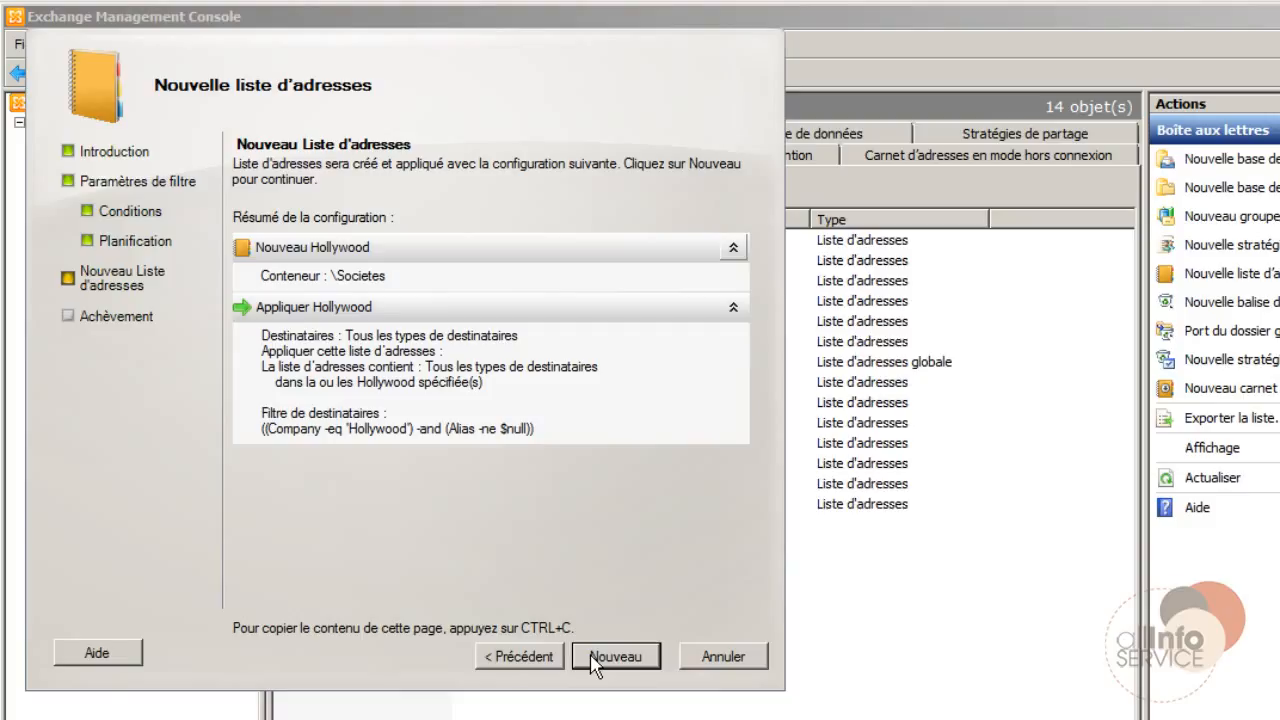
click(596, 657)
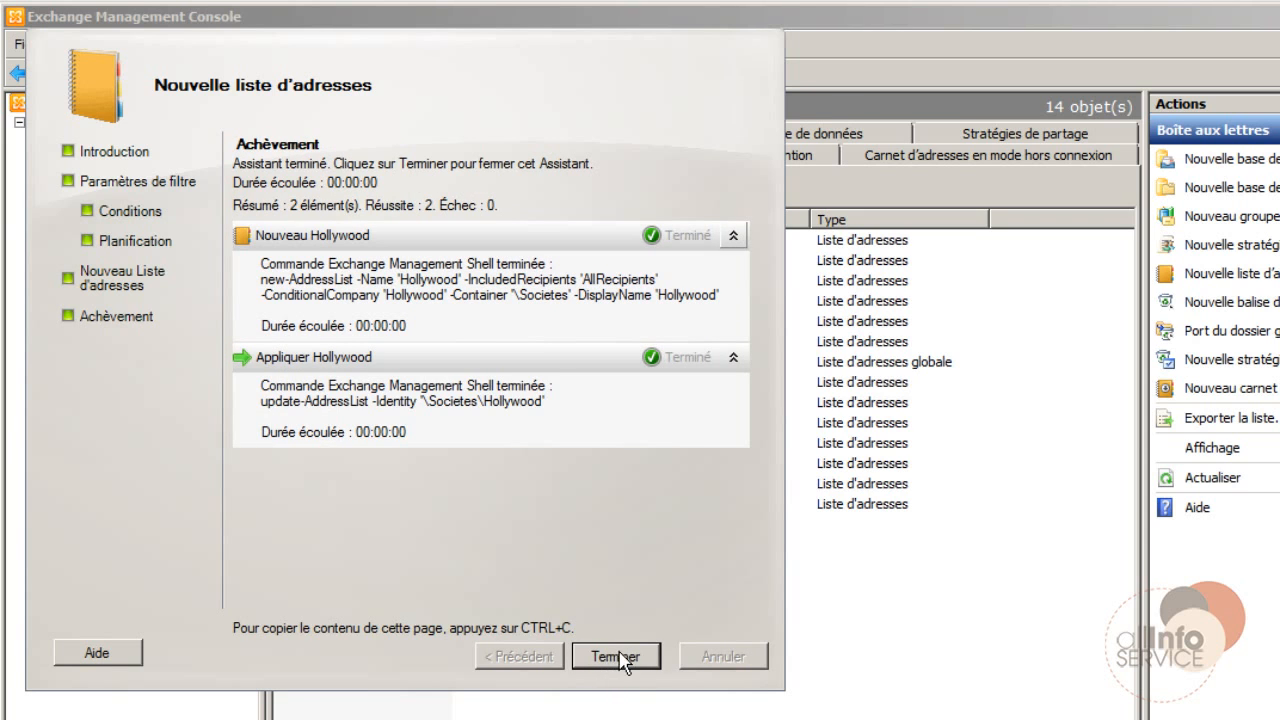
click(614, 660)
click(620, 663)
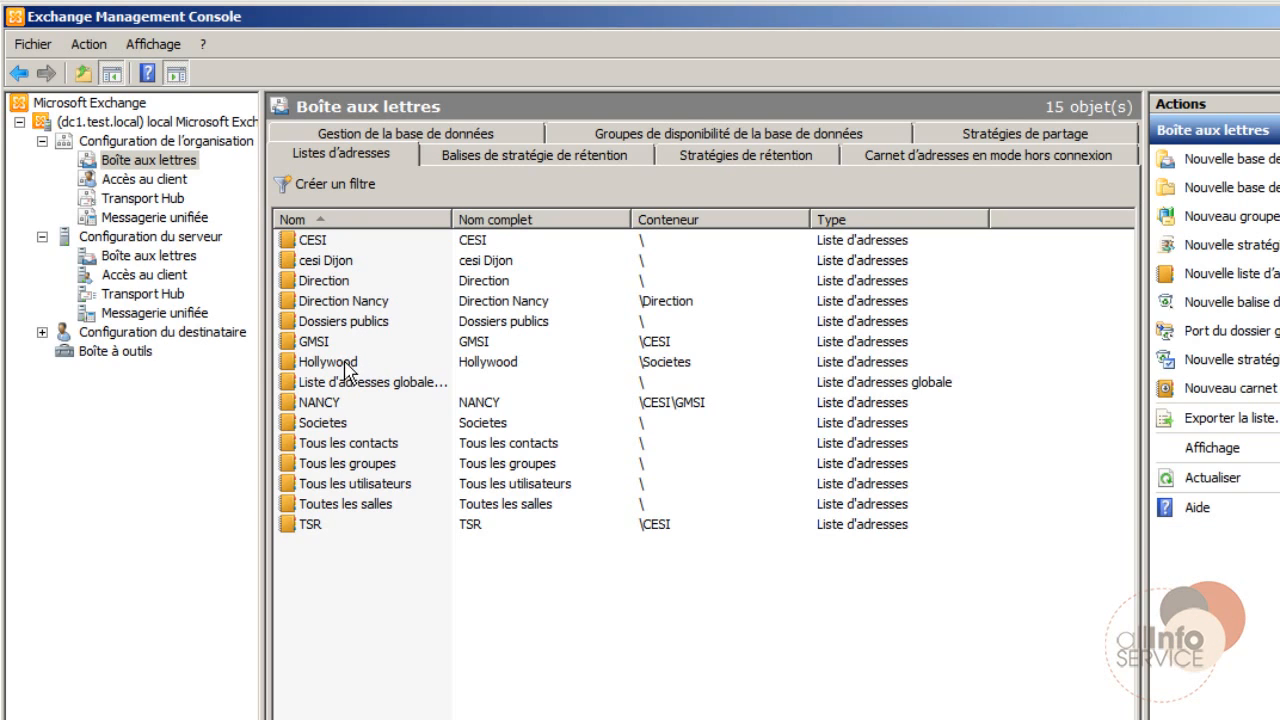
Step: Start a new address list named Footballeur in the Societes container, keep all recipient types and proceed to the conditions
right_click(374, 626)
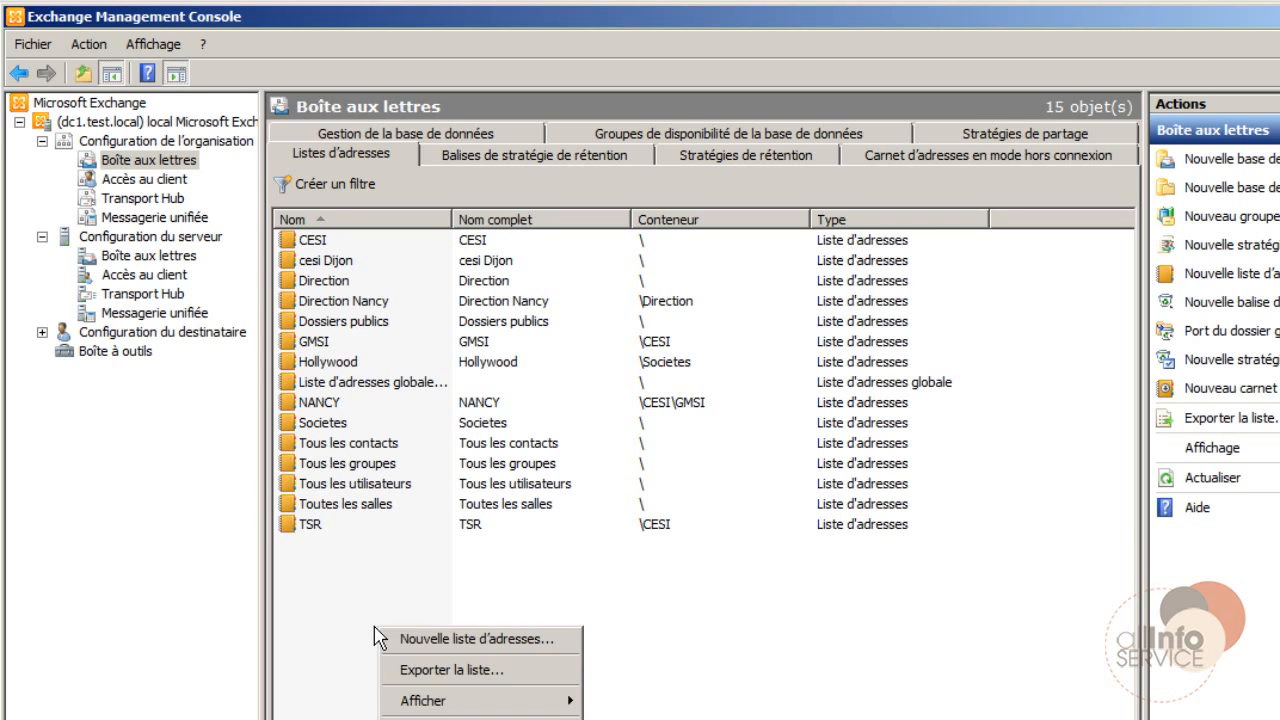
click(430, 636)
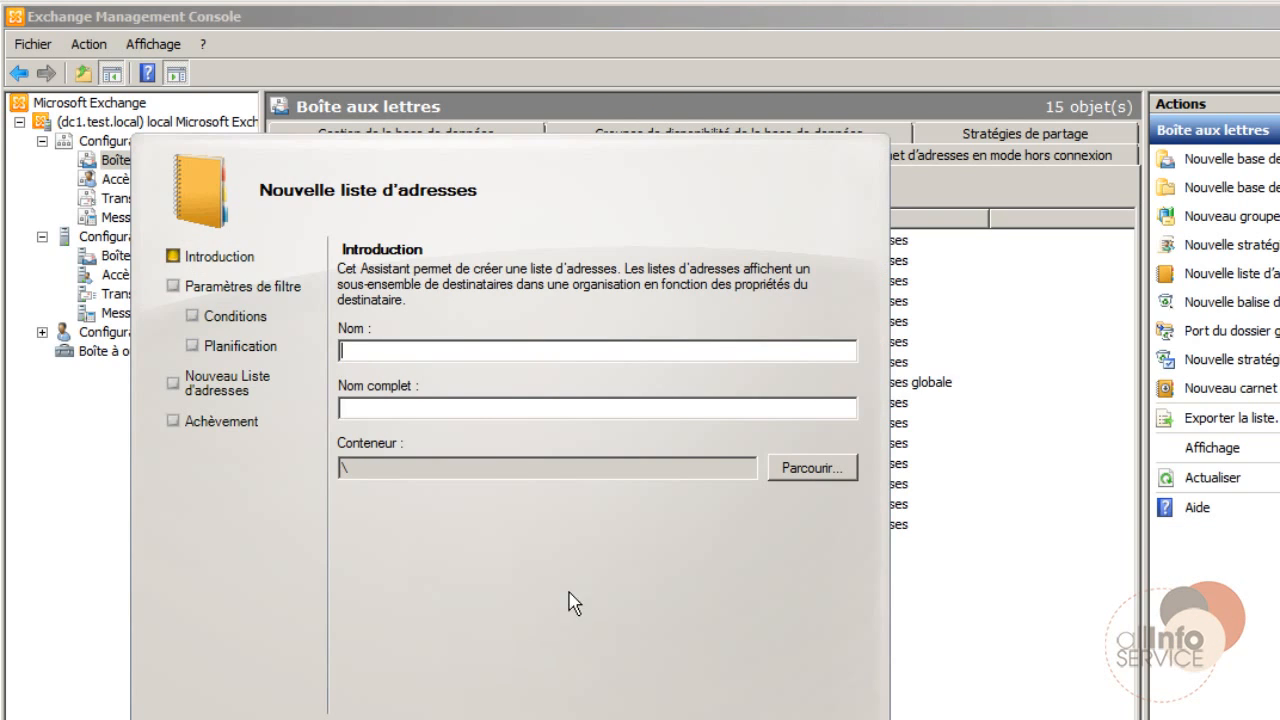
click(825, 478)
click(328, 355)
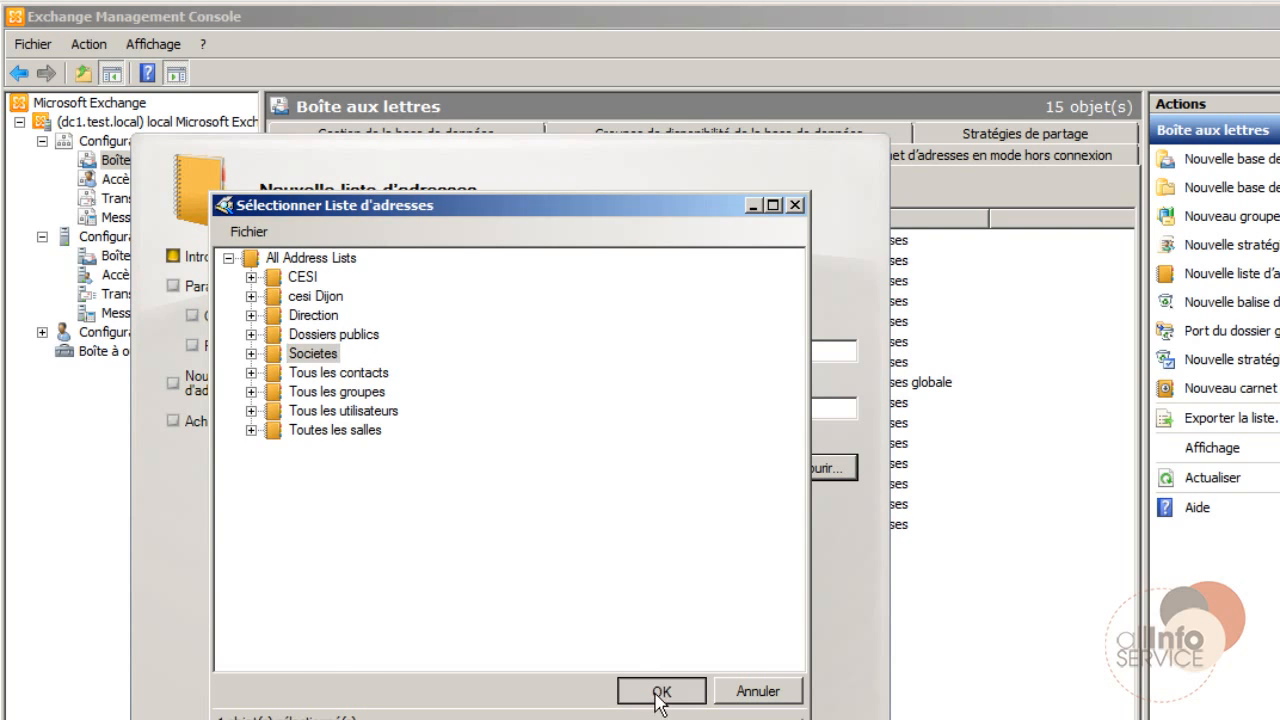
click(662, 692)
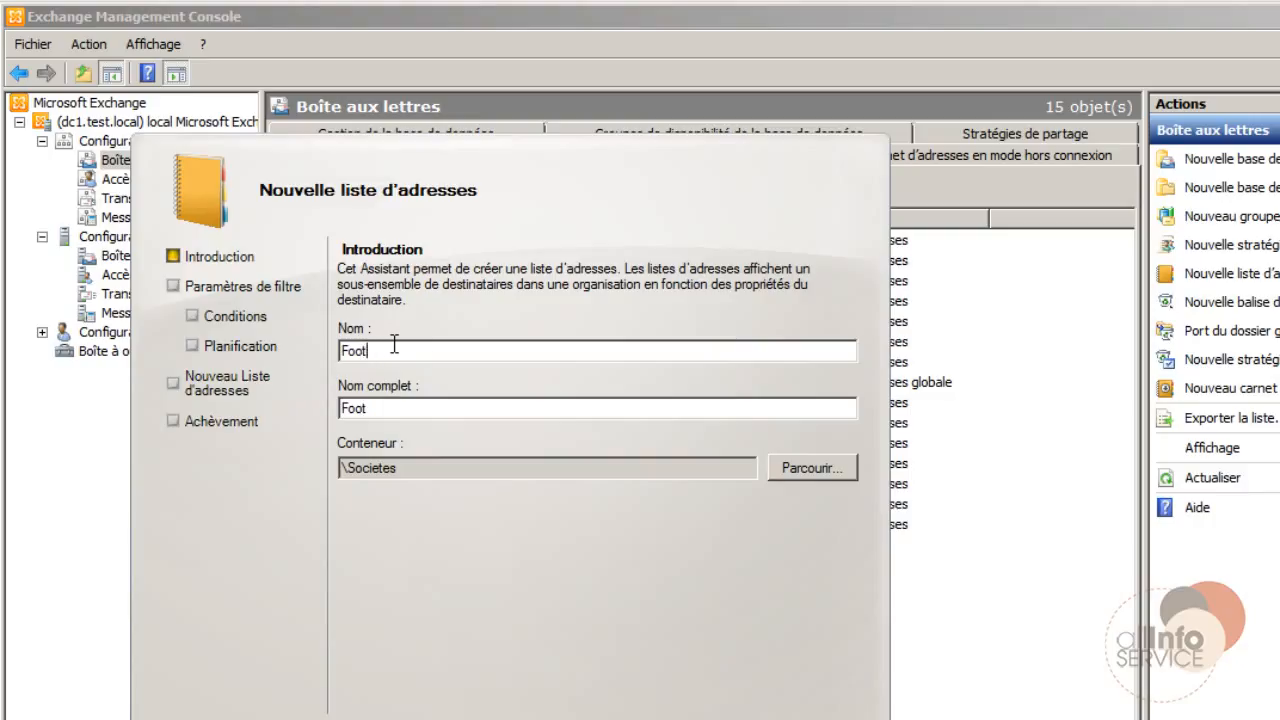
click(394, 344)
text(Footballeur)
key(Return)
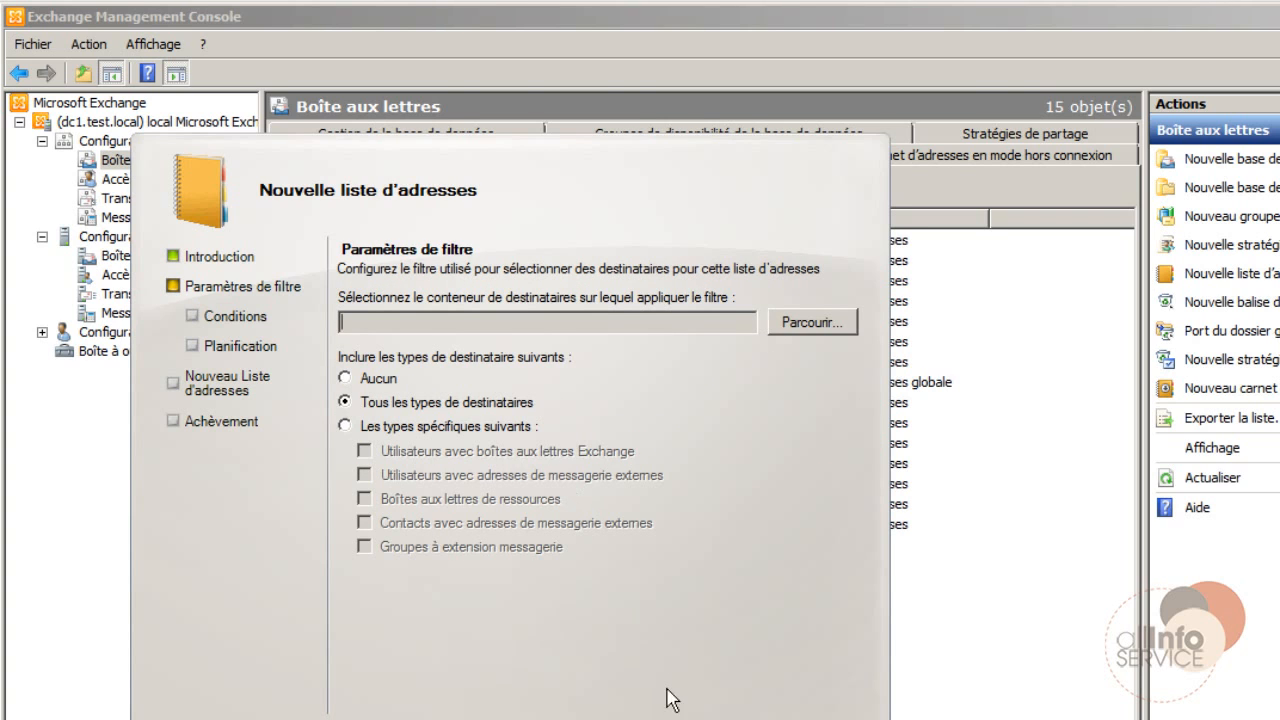
key(Return)
Step: Add the condition that the recipient is in a company, specify FIFA as the company and preview the matching recipients
click(355, 312)
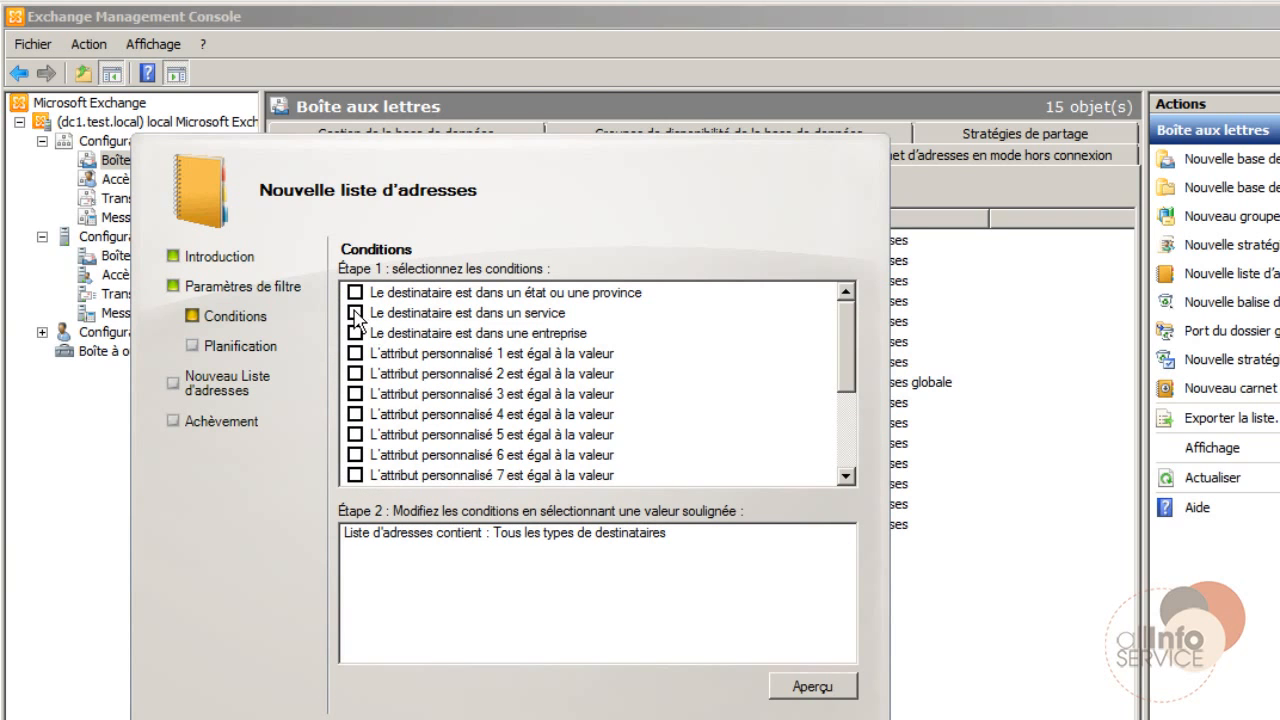
click(355, 312)
click(355, 333)
click(478, 553)
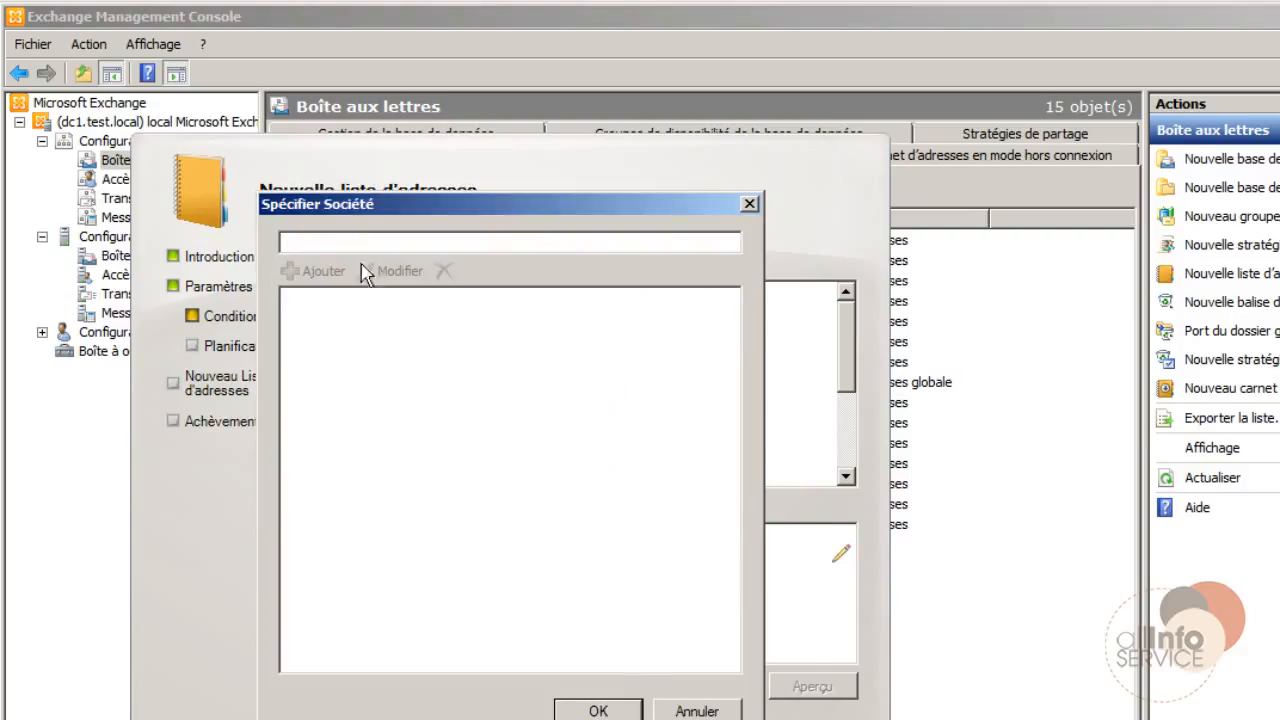
text(Fl)
click(332, 274)
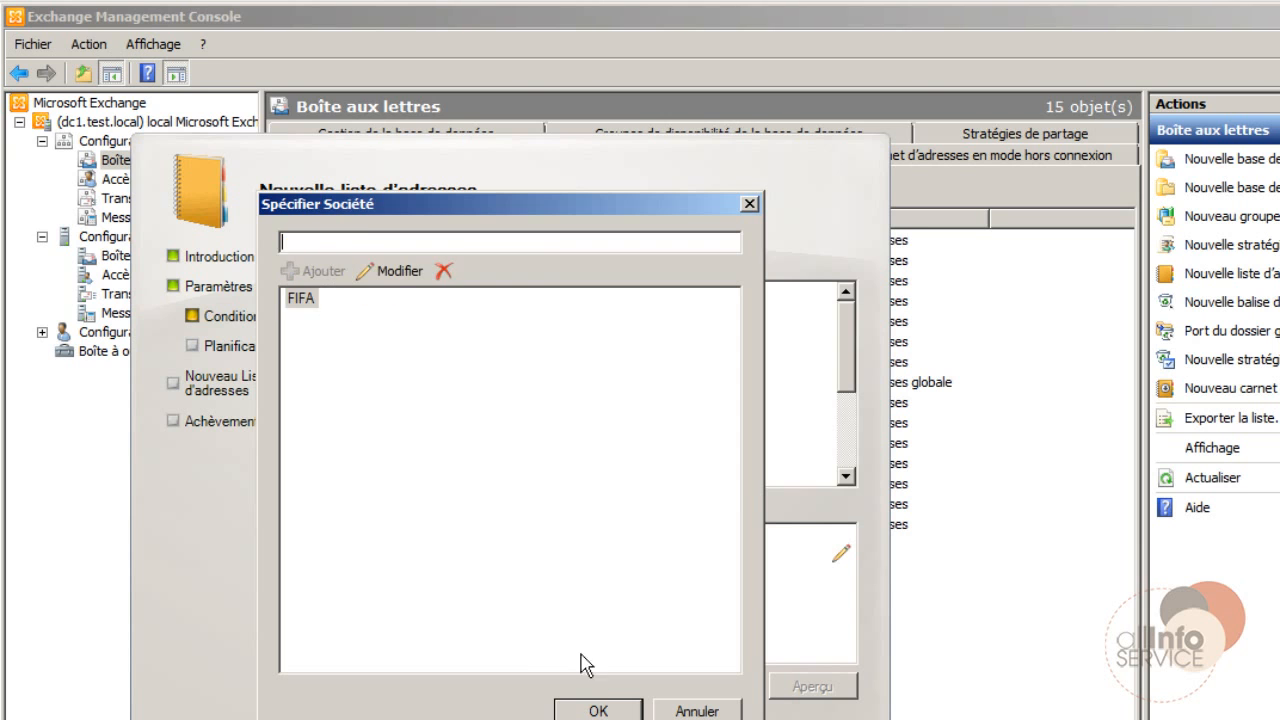
click(598, 711)
click(795, 690)
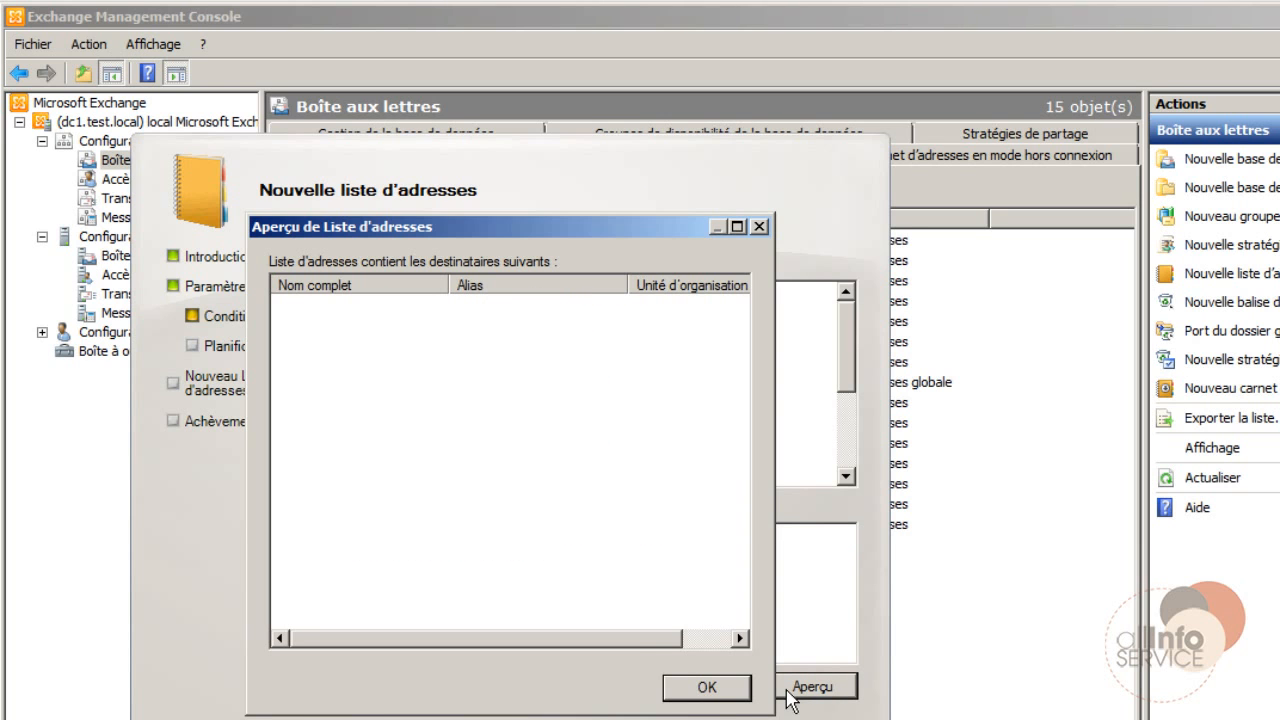
click(727, 697)
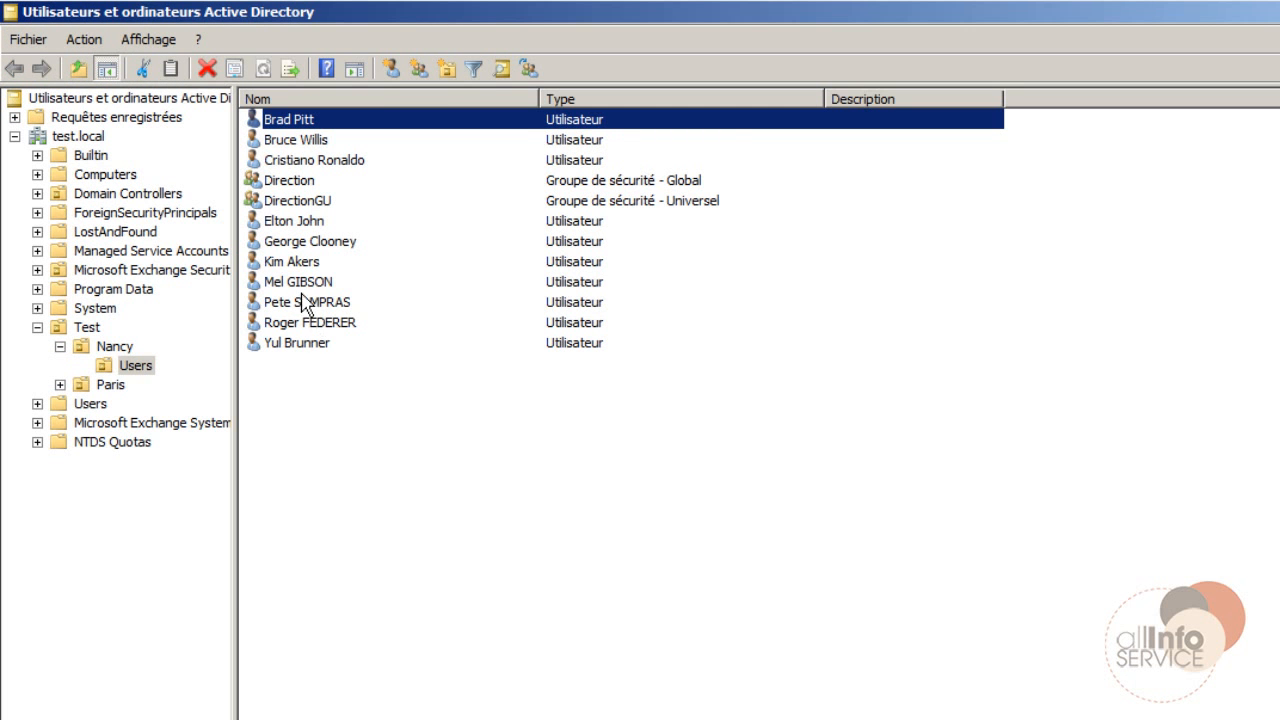
Step: In Active Directory Users and Computers, set the Service and Société of user Cristiano Ronaldo to FIFA in the organisation properties and save
click(277, 160)
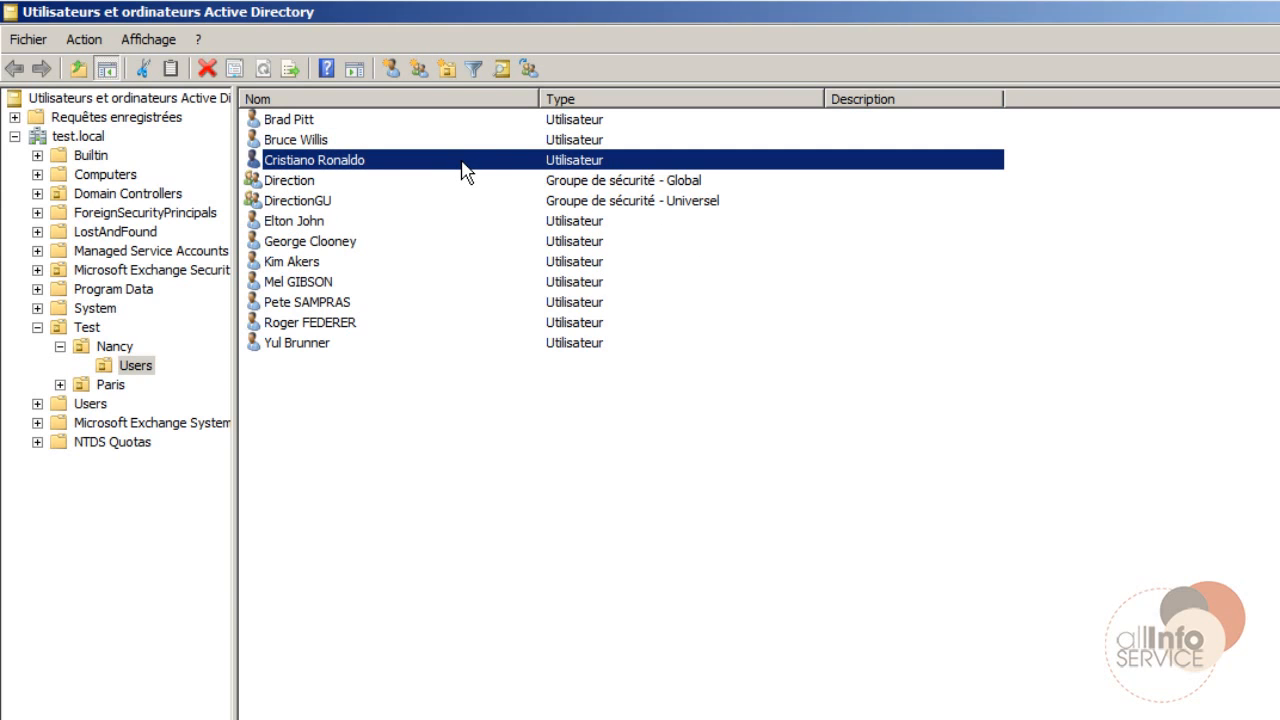
key(F2)
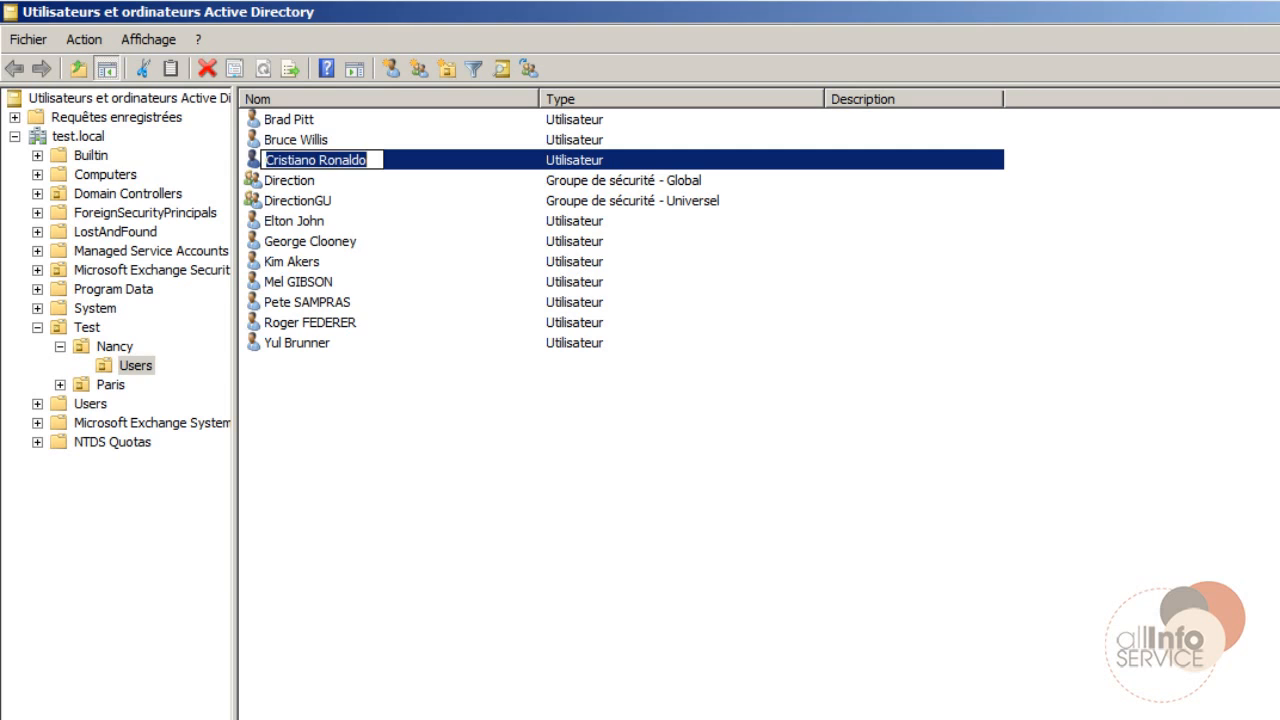
key(Return)
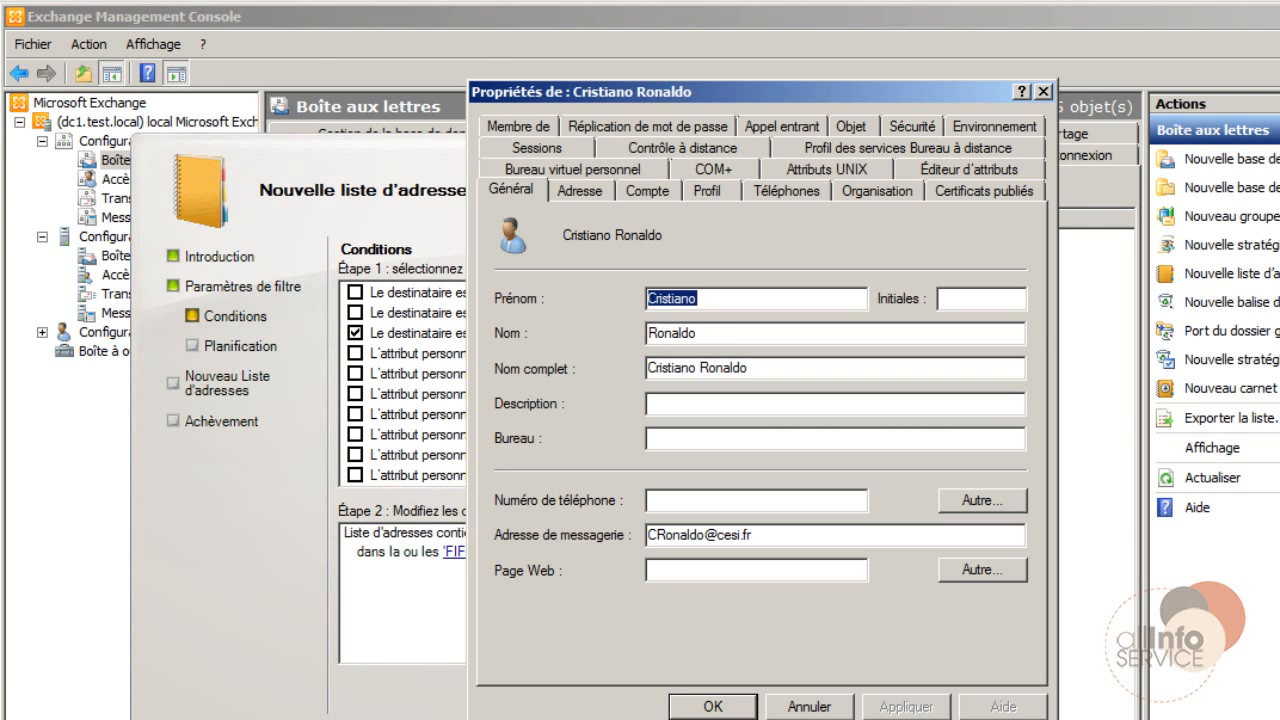
click(886, 190)
drag(630, 276, 512, 292)
key(ctrl+c)
key(Delete)
click(612, 316)
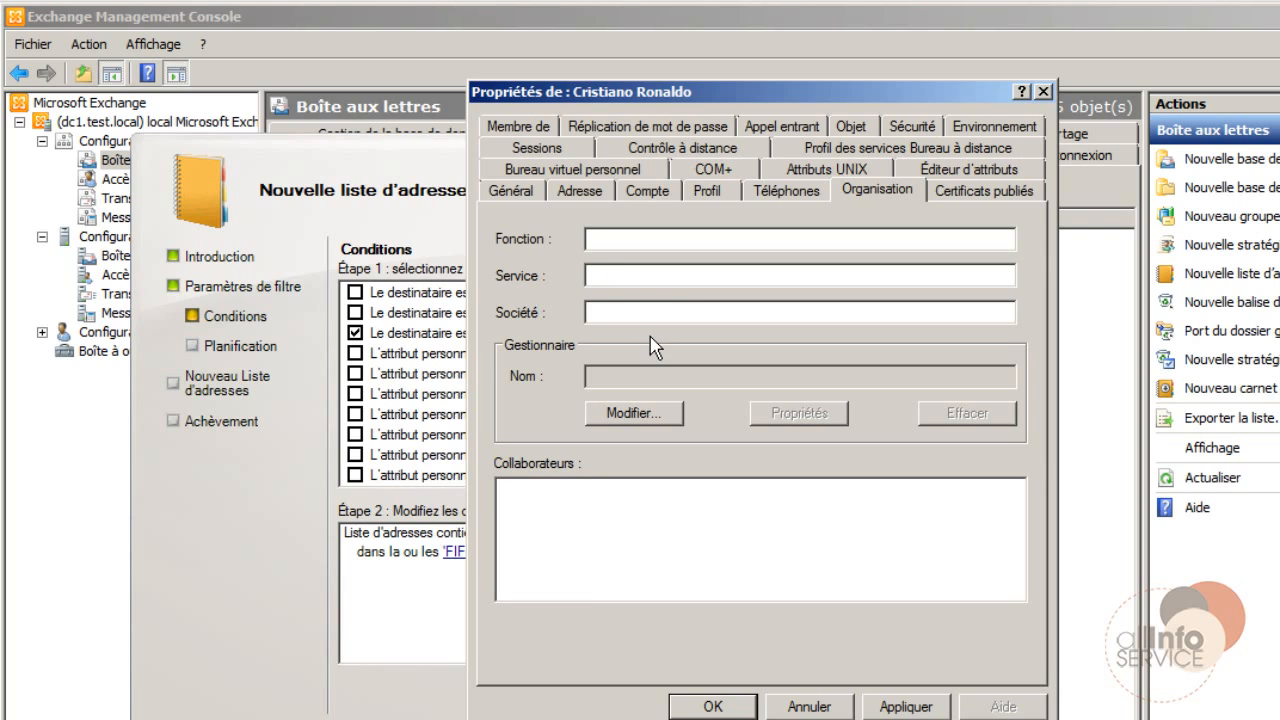
key(ctrl+v)
click(630, 277)
key(ctrl+v)
click(906, 706)
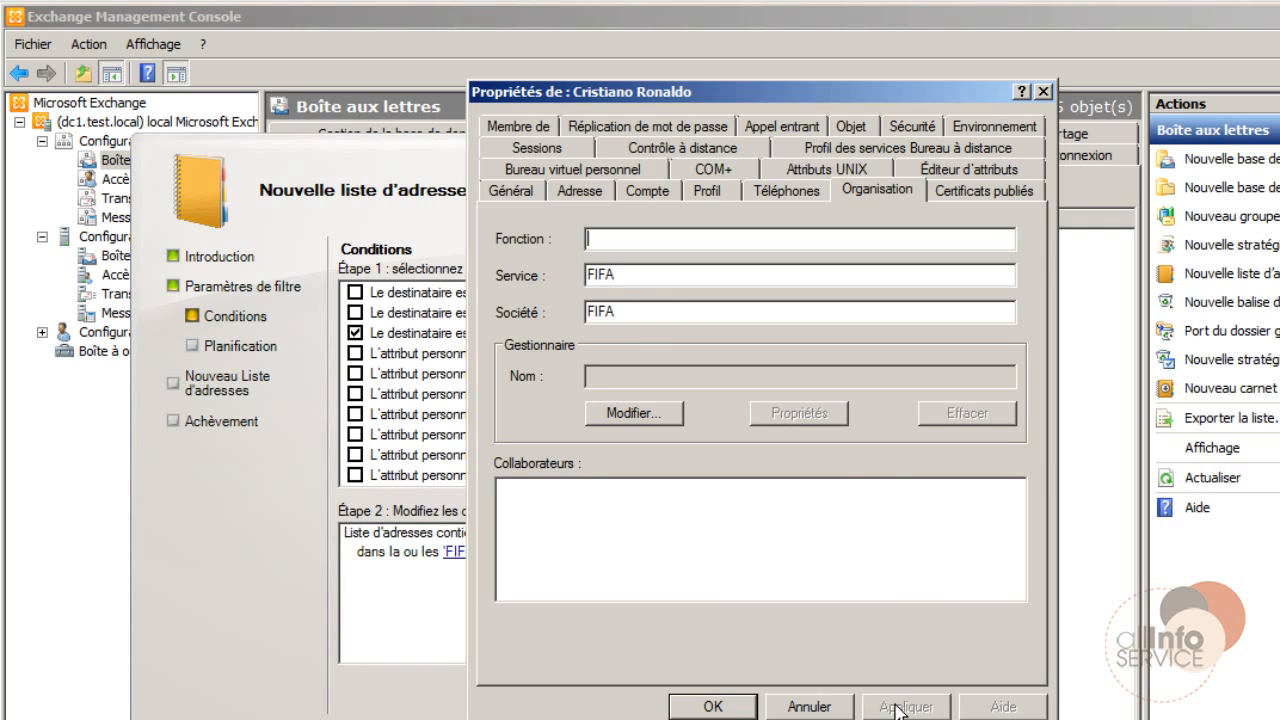
click(713, 706)
Step: Preview the Footballeur list's recipients again, keep immediate application, create the list and close the wizard
click(812, 688)
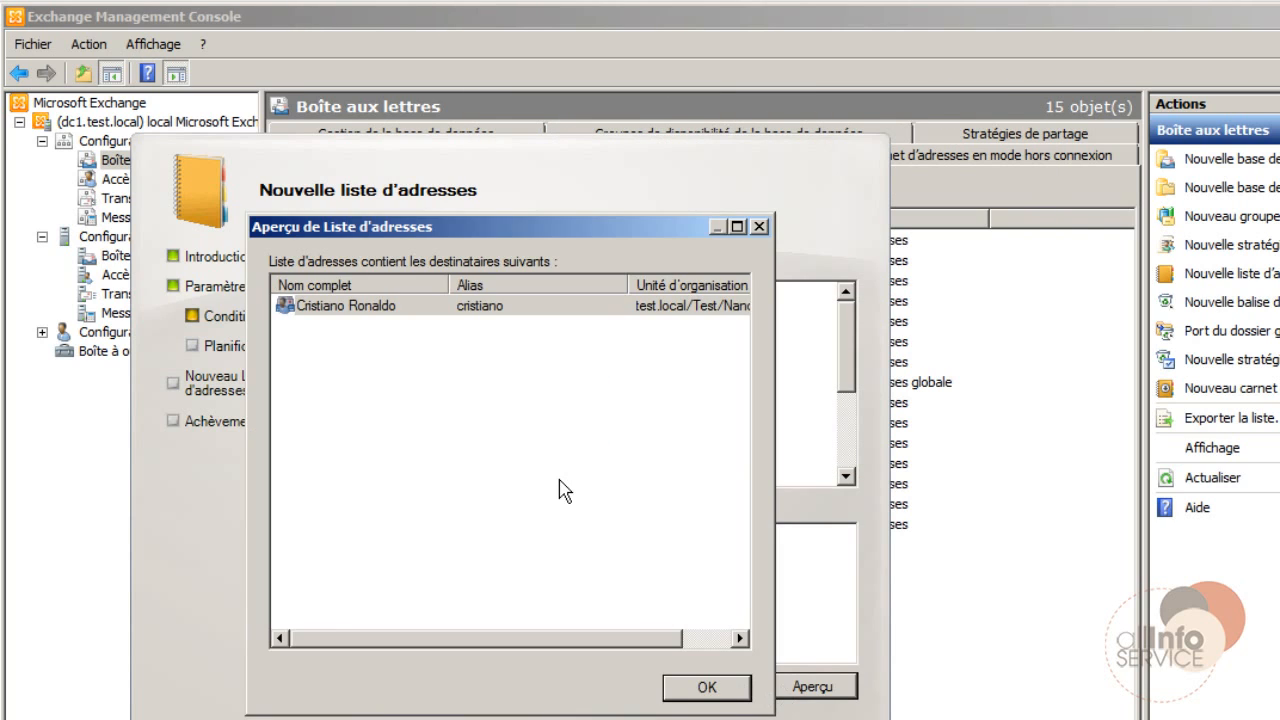
click(712, 690)
key(Return)
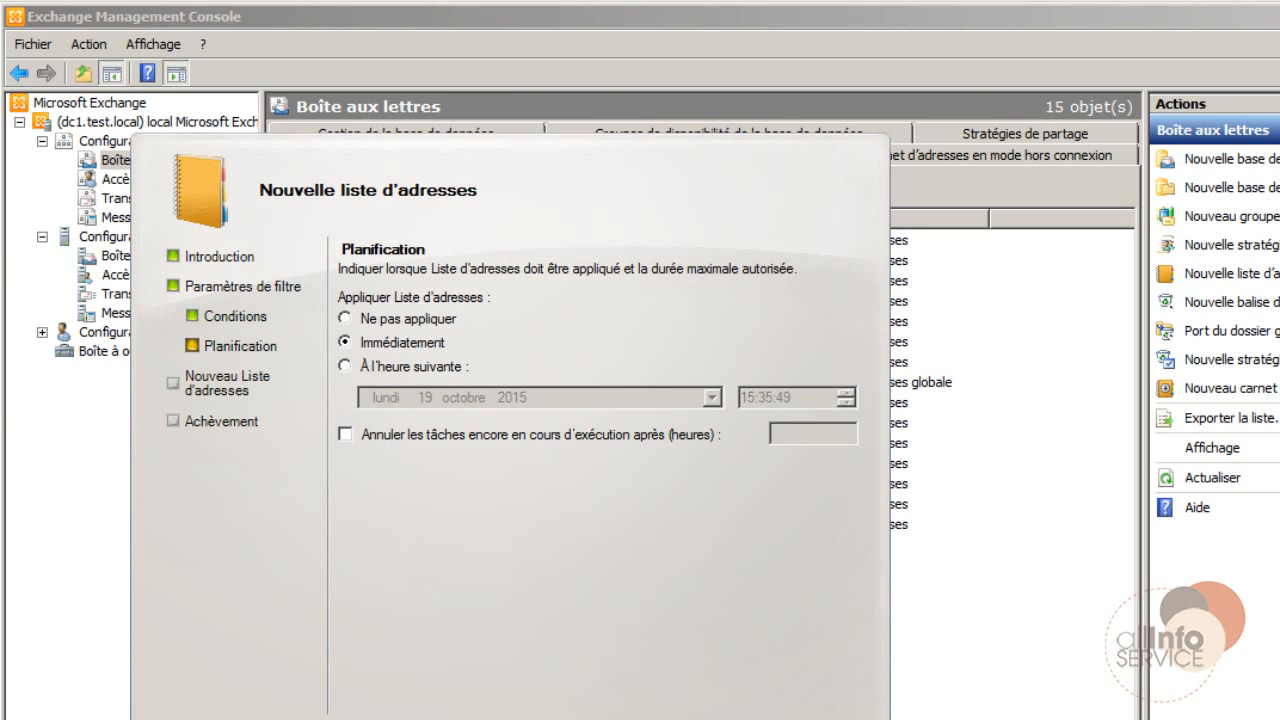
key(Return)
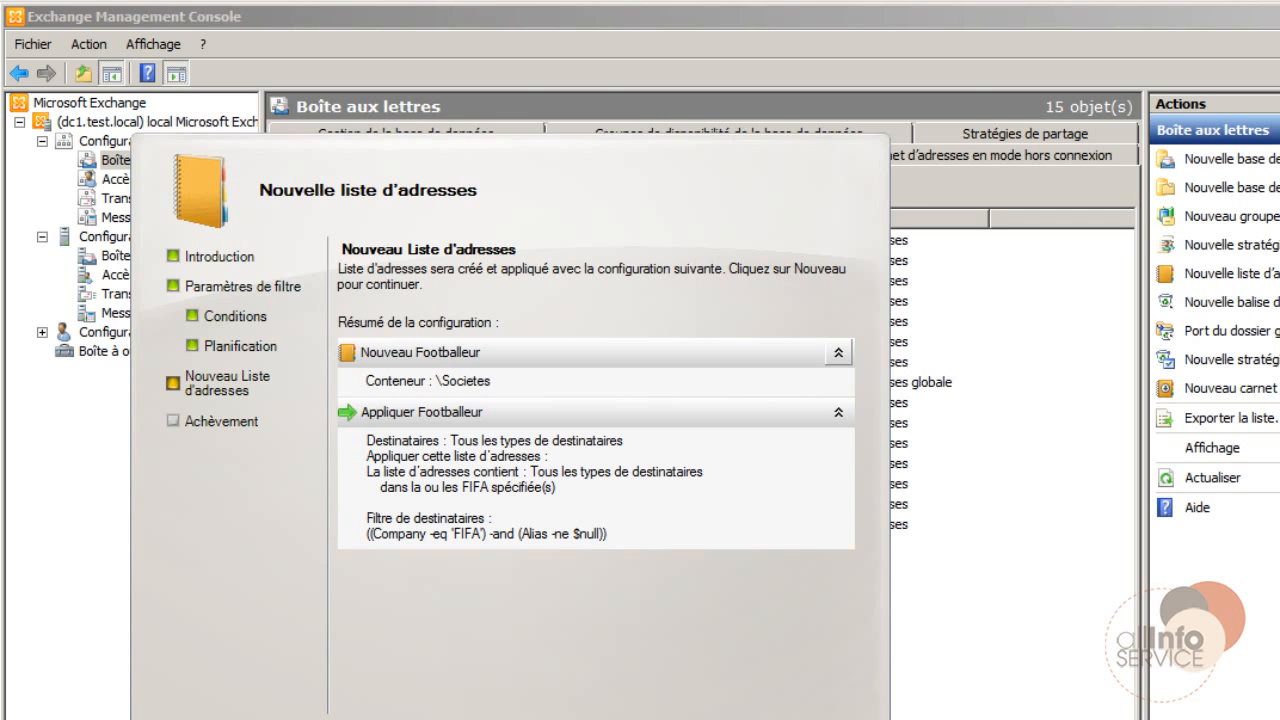
key(Return)
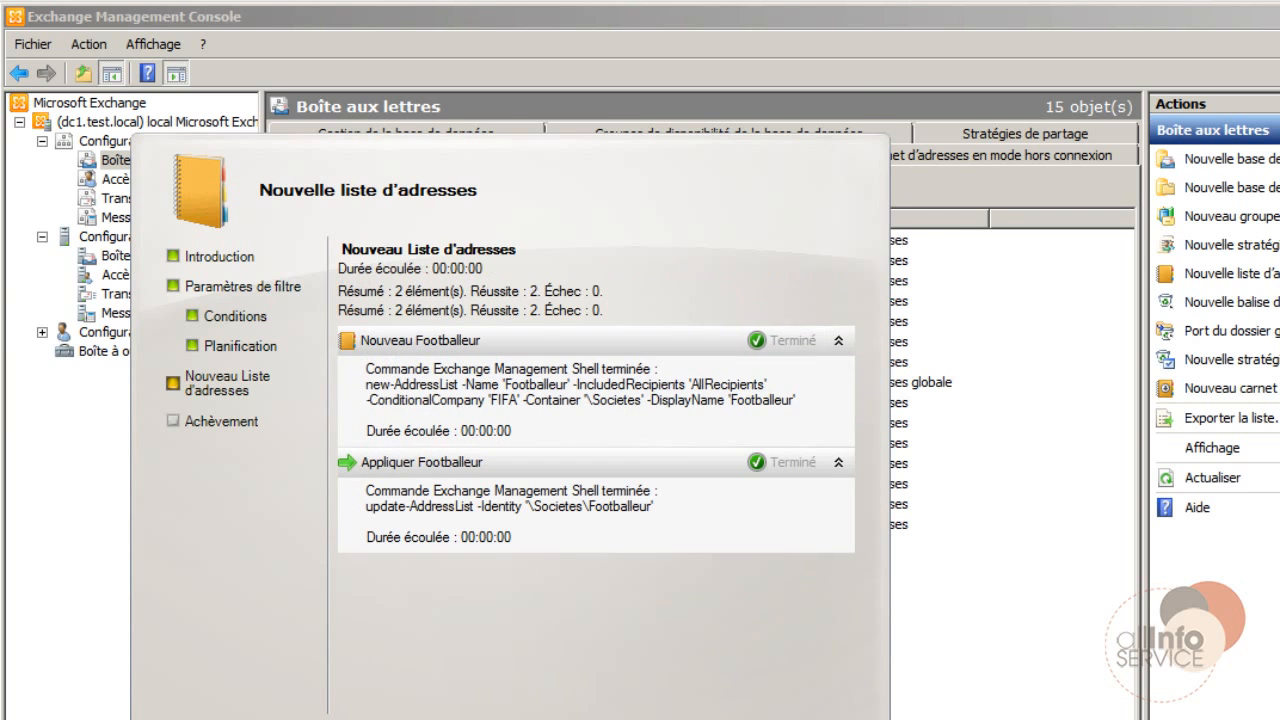
key(Return)
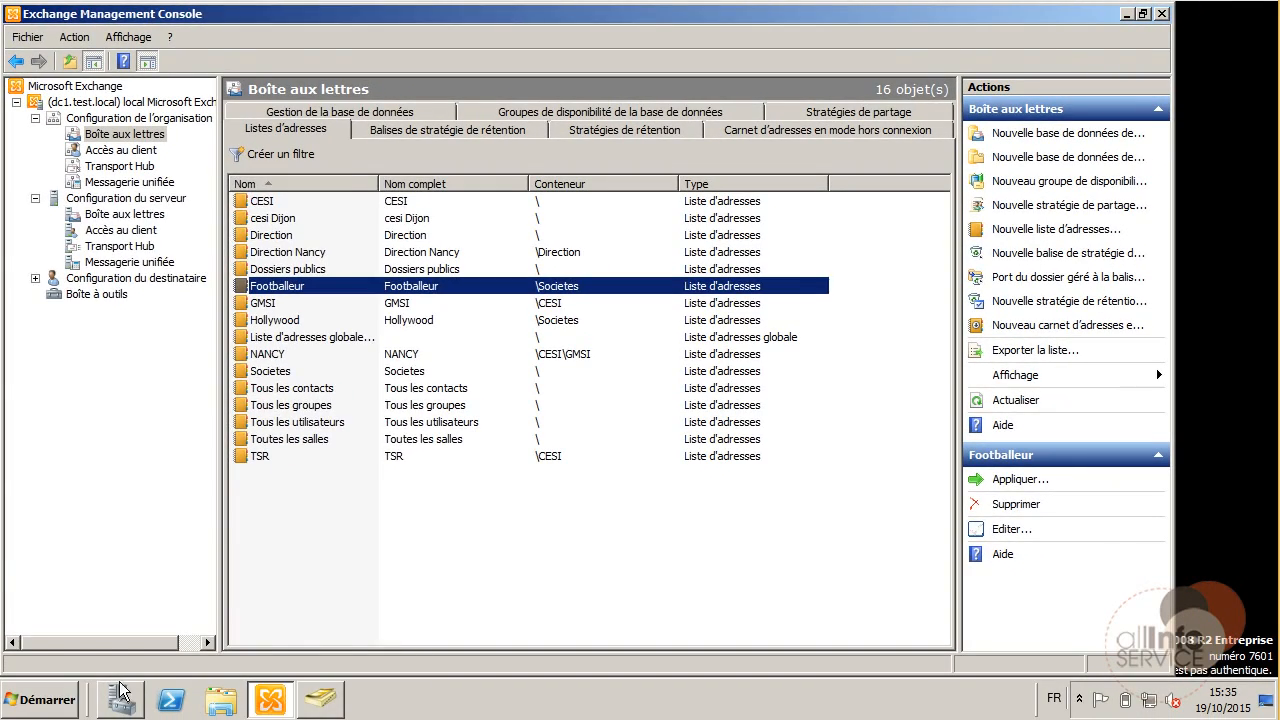
click(50, 702)
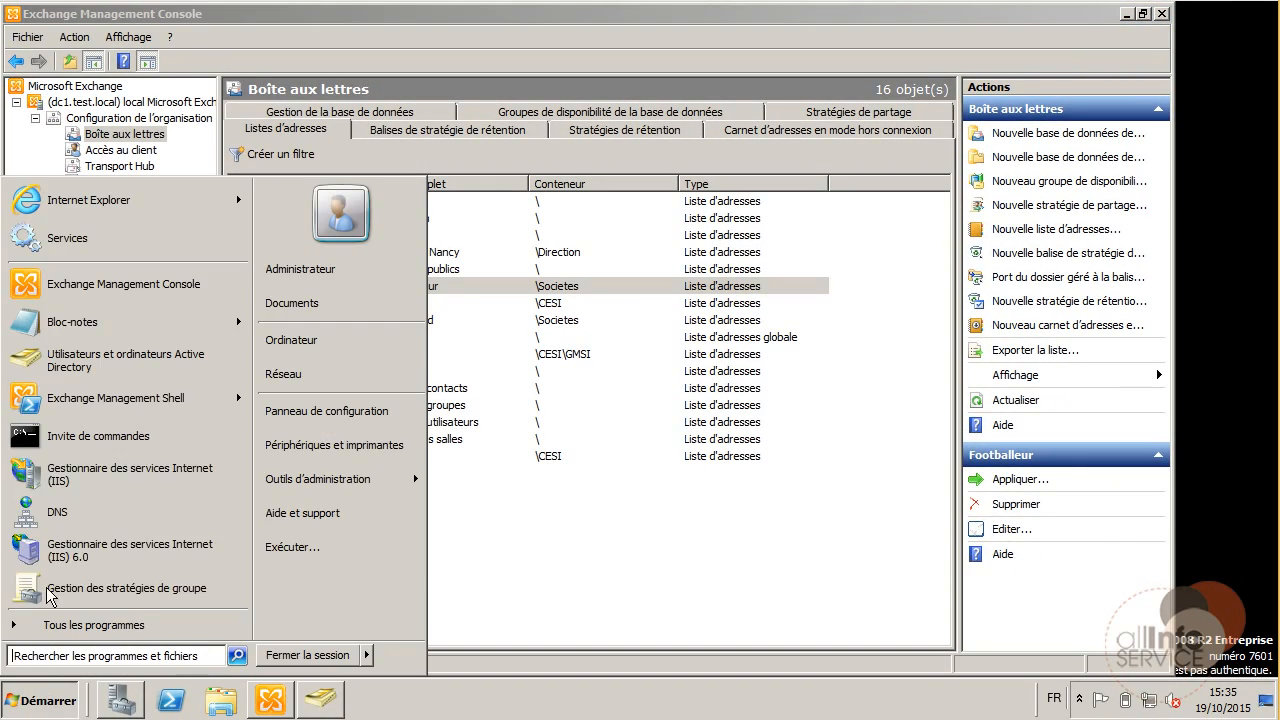
click(175, 205)
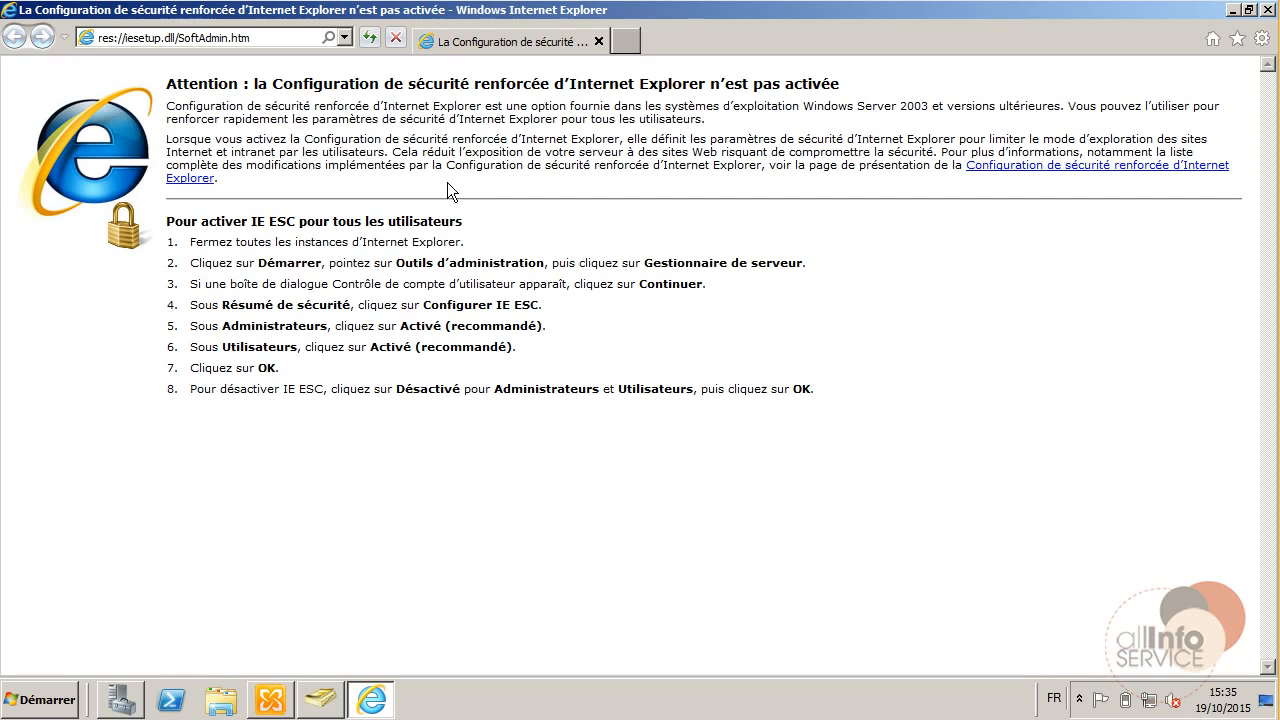
click(344, 37)
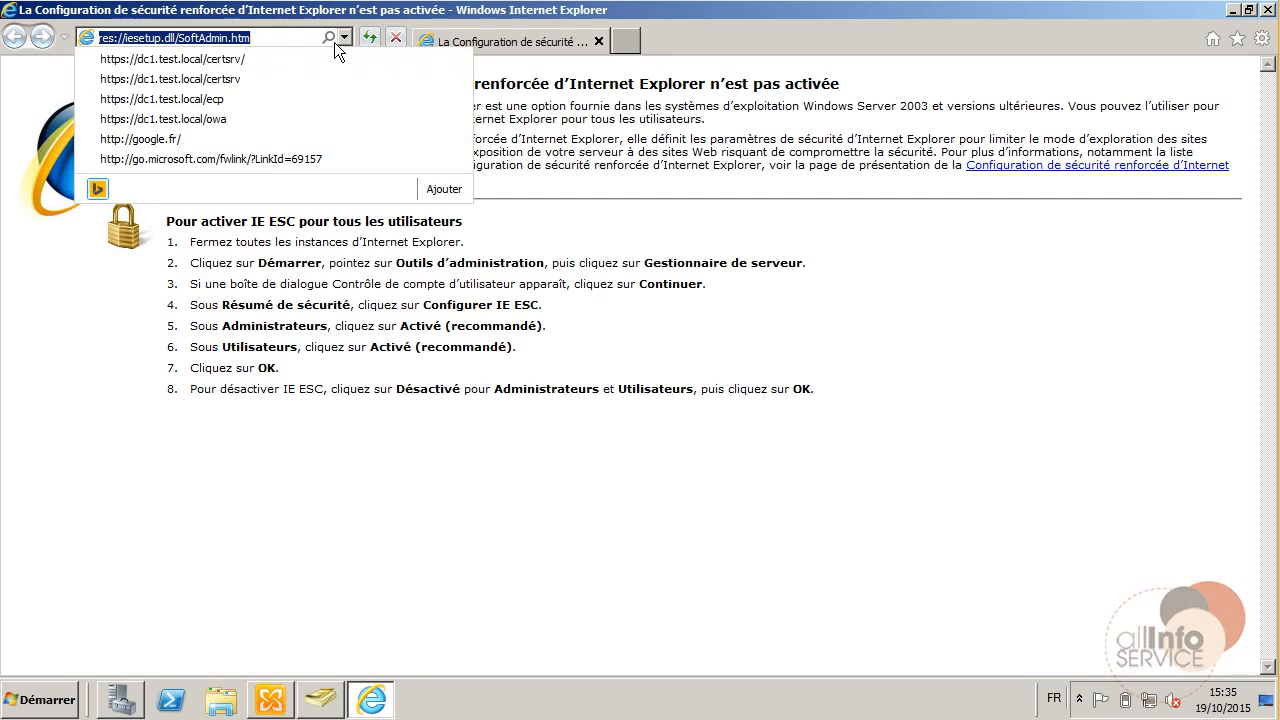
click(278, 113)
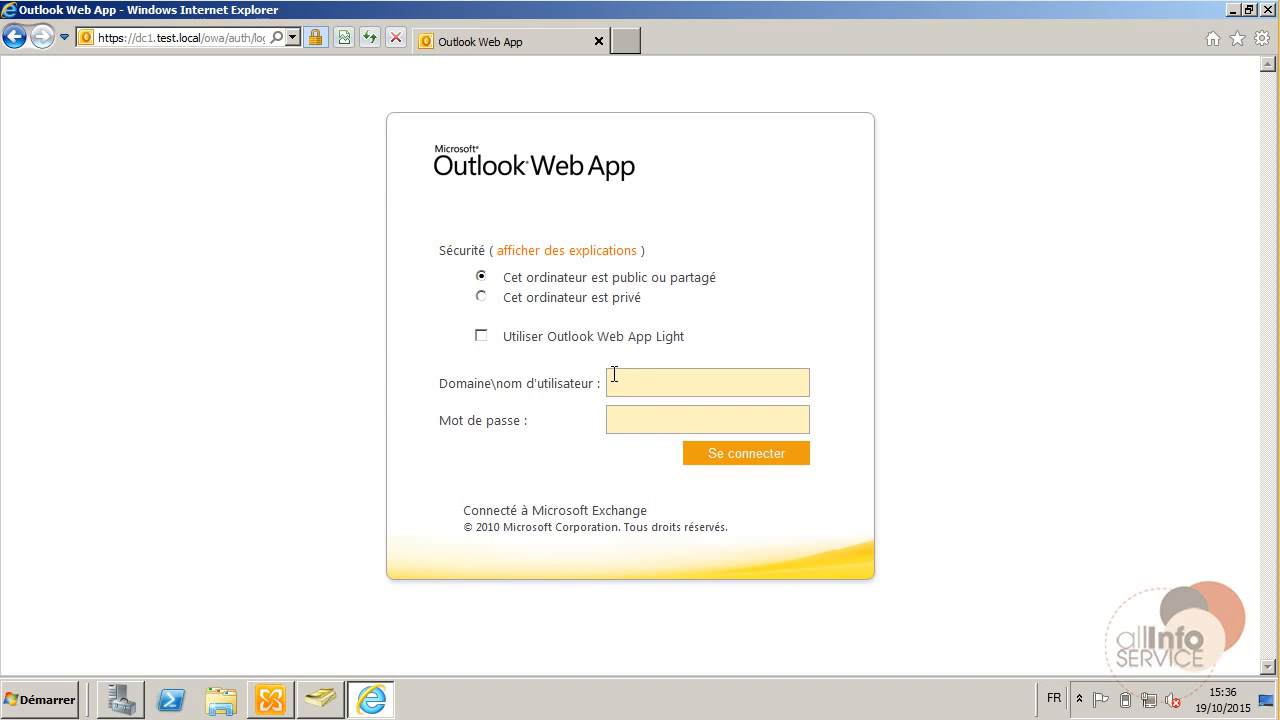
text(lton)
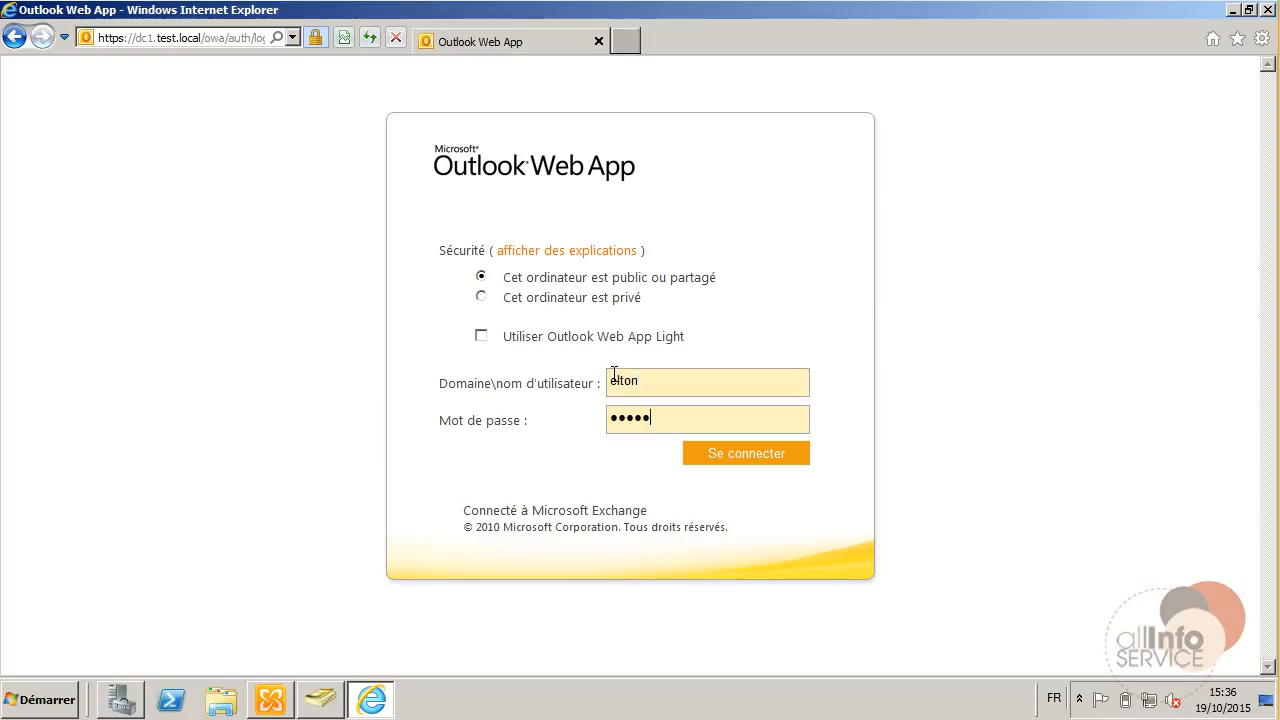
key(Return)
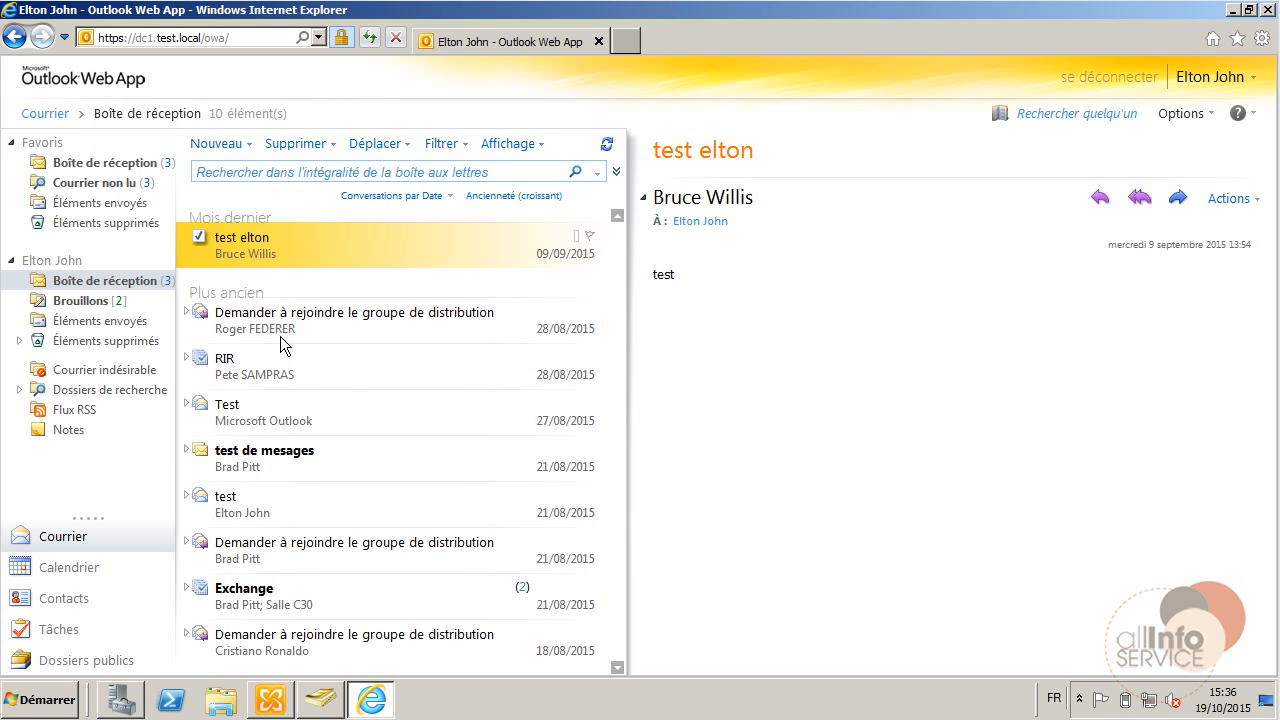
Step: Start a new message, open the address book for its À recipients and show the other address lists
click(215, 145)
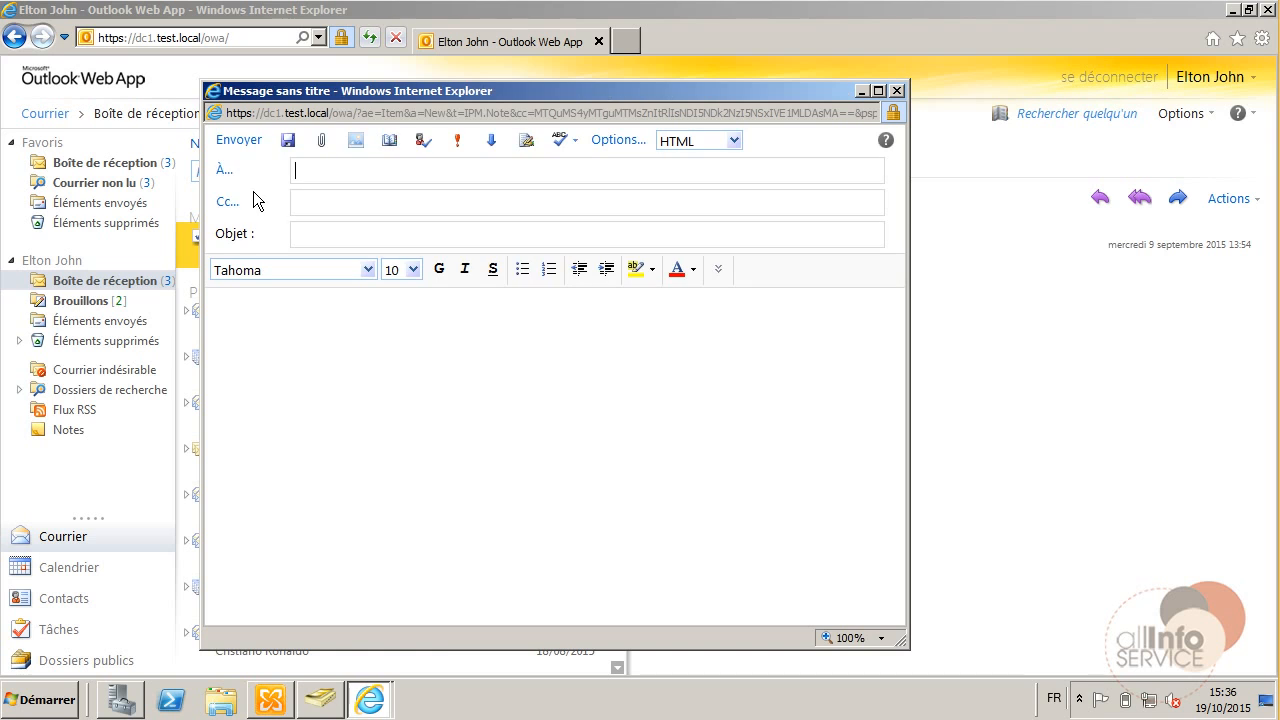
click(224, 170)
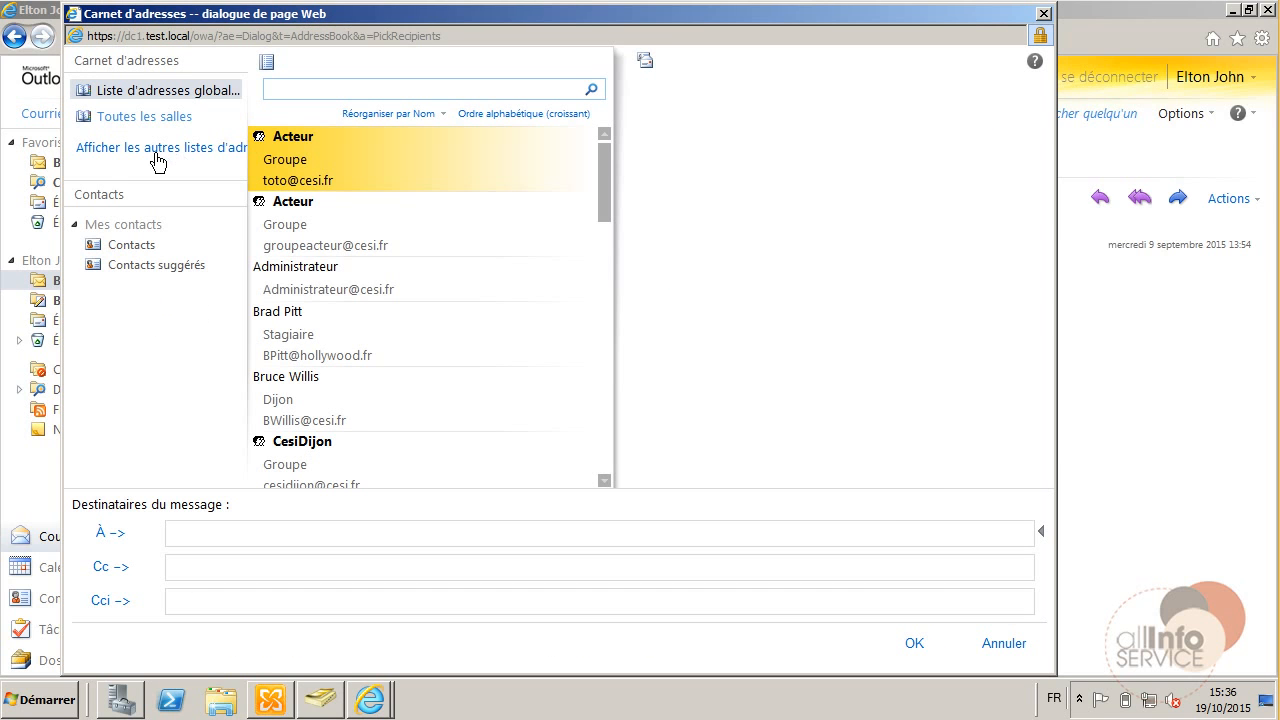
click(157, 152)
Step: Look through the address book's lists for the newly created ones and open the Societes list
click(239, 171)
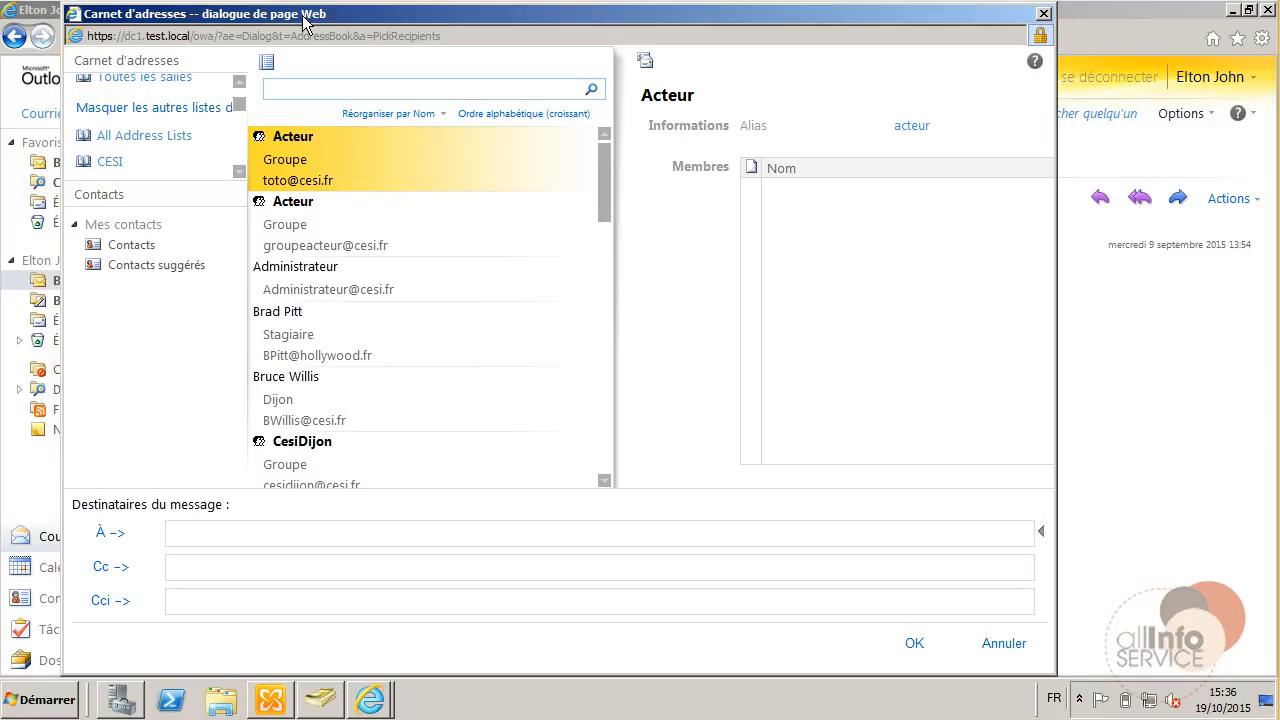
click(241, 174)
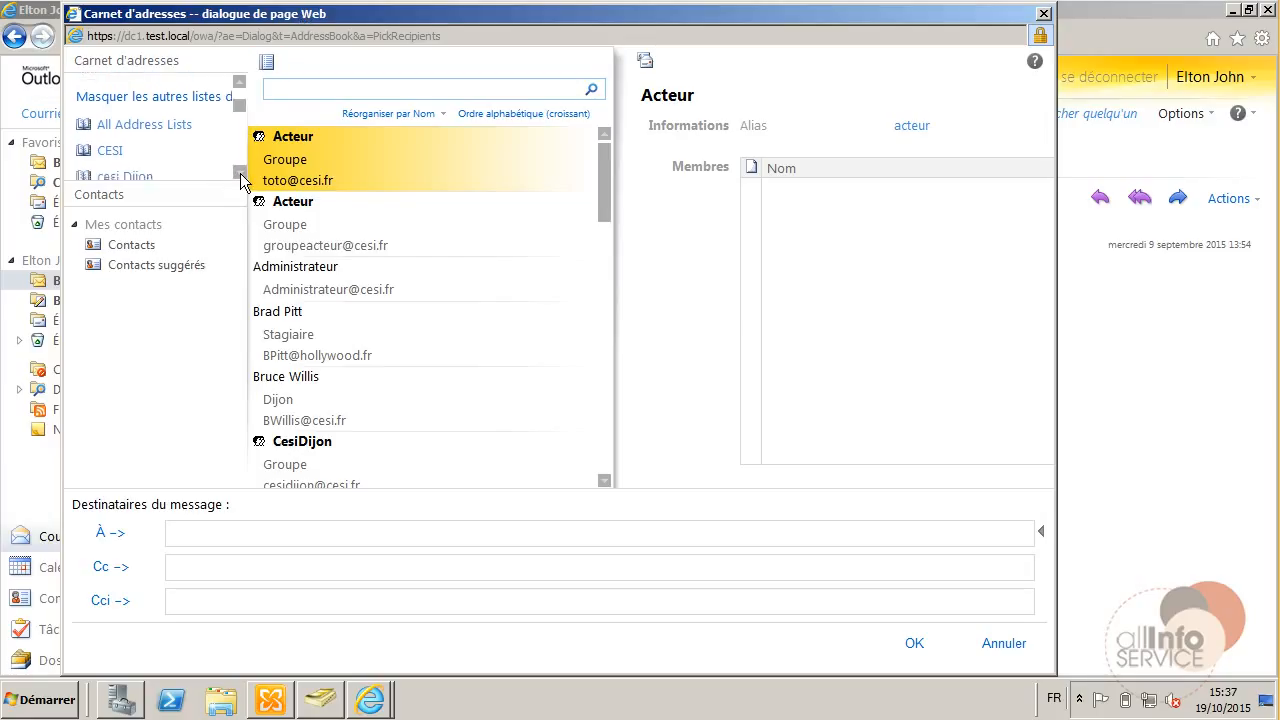
click(241, 174)
click(241, 174)
click(241, 174)
click(241, 174)
click(241, 174)
click(241, 174)
click(241, 174)
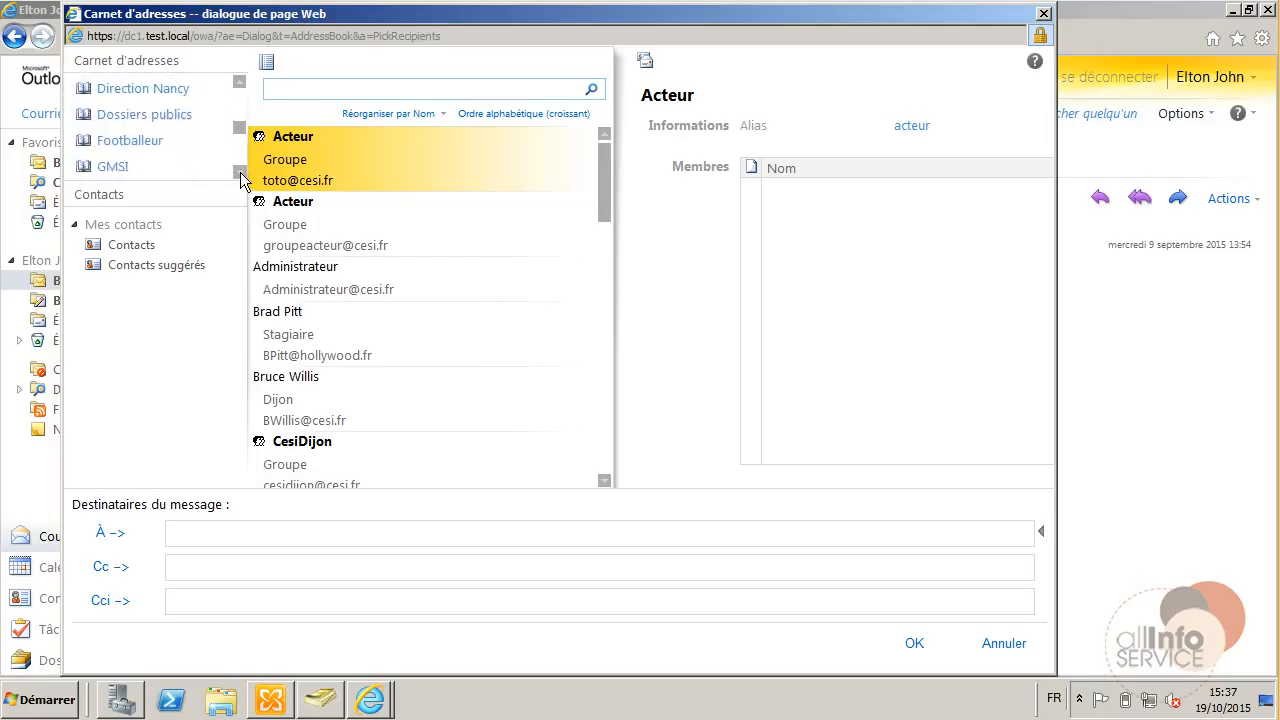
click(240, 173)
click(240, 173)
drag(241, 134, 241, 148)
click(110, 122)
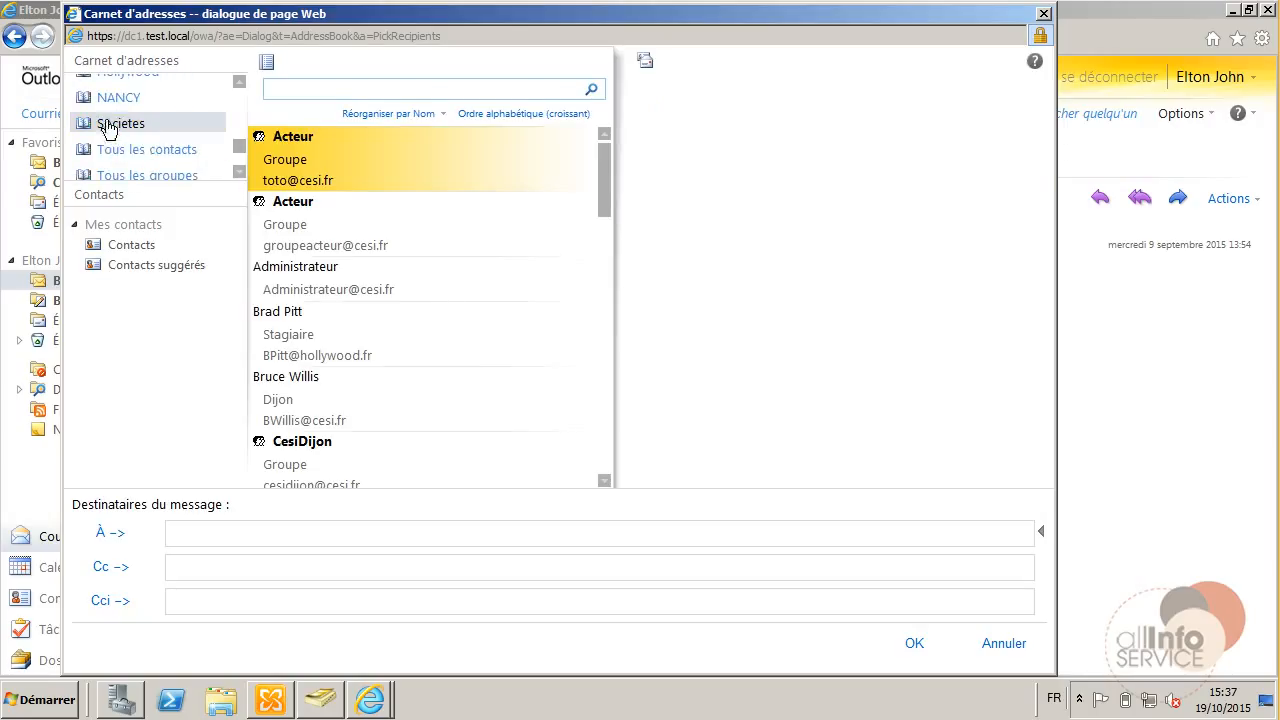
Step: Check the members of the Hollywood list, followed by those of the Footballeur list, in the address book
drag(606, 197, 575, 145)
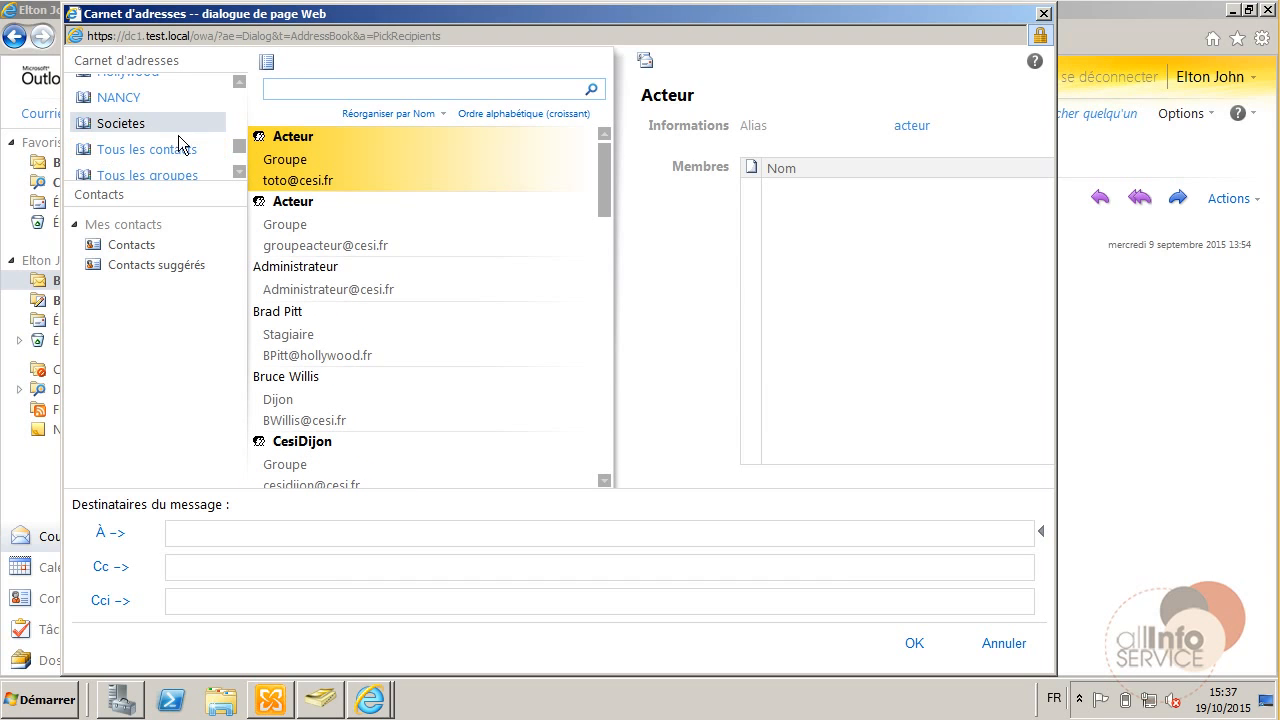
click(239, 82)
click(239, 82)
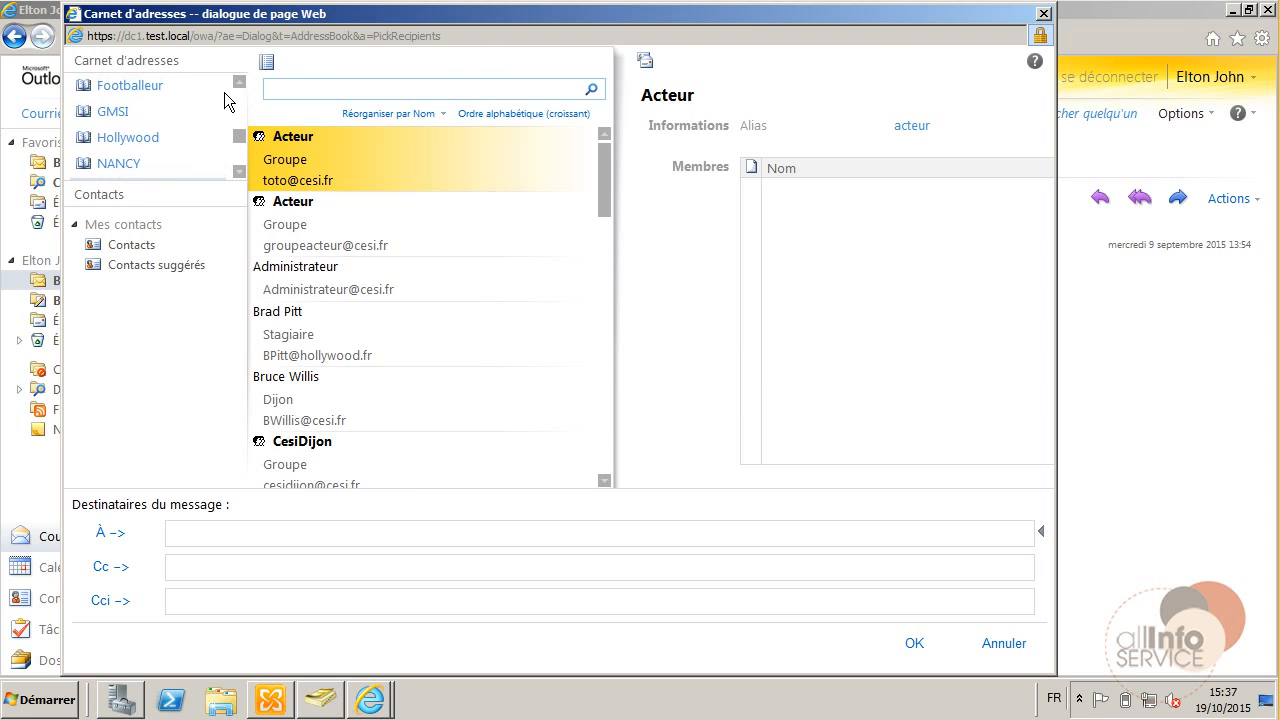
click(140, 140)
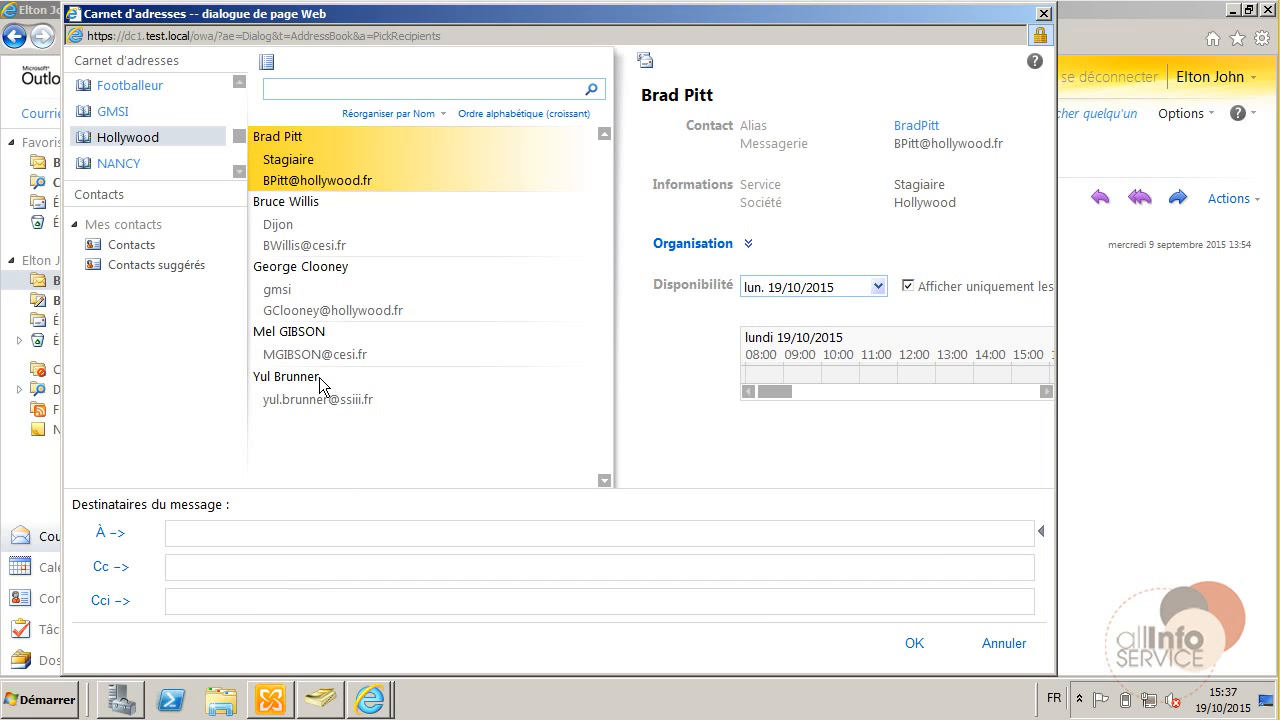
click(130, 86)
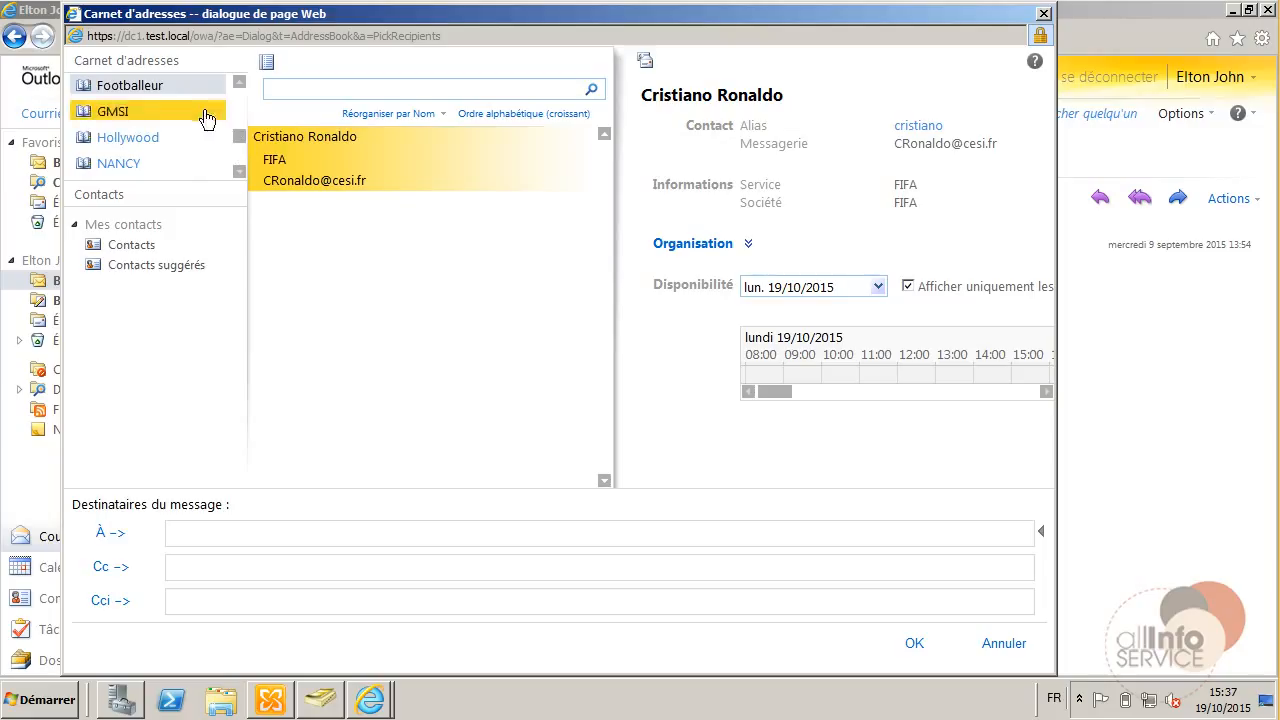
Step: Compare the global address list with the Footballeur list, and close the address book and the untitled message
drag(236, 136, 239, 95)
click(152, 93)
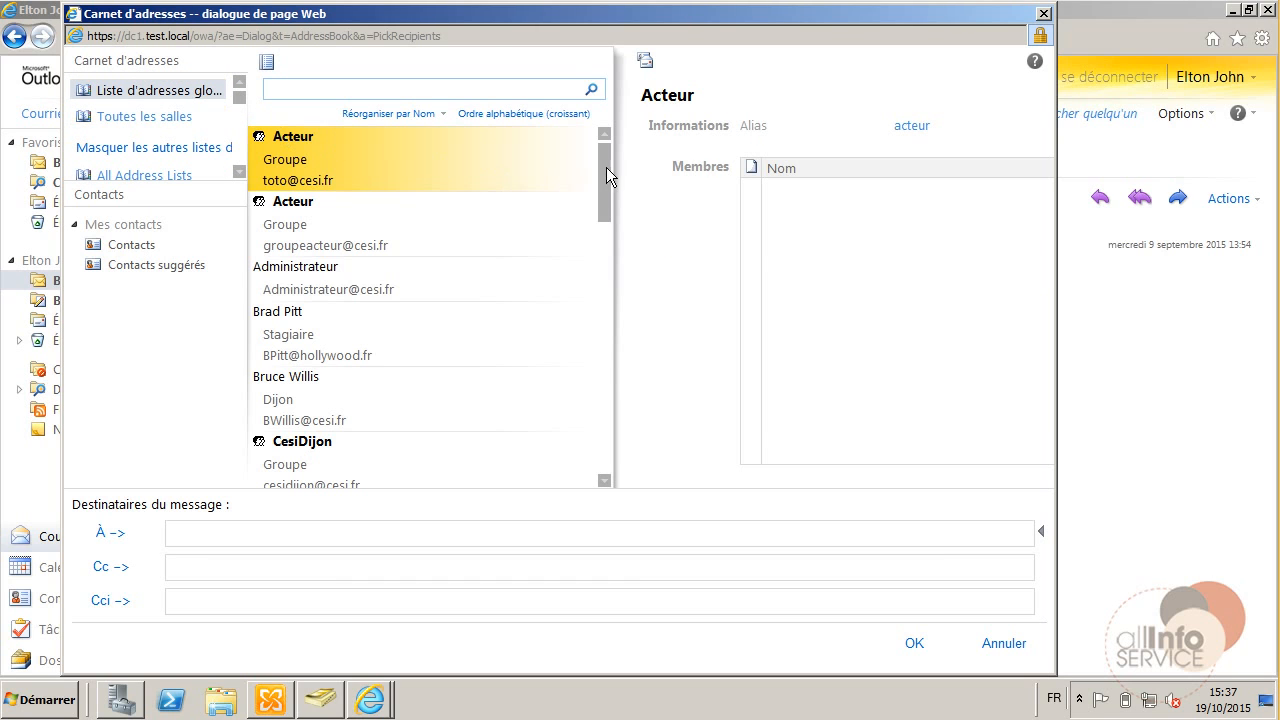
drag(600, 202, 580, 135)
click(241, 120)
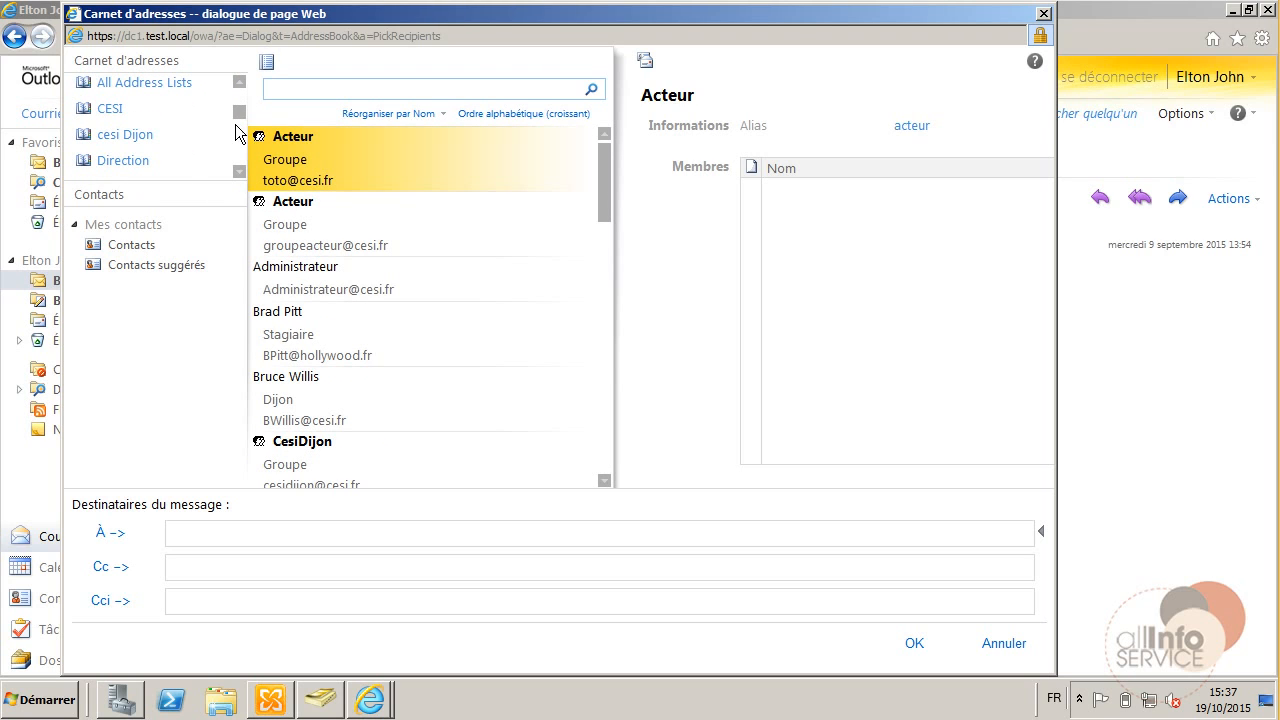
drag(240, 122, 243, 145)
click(135, 108)
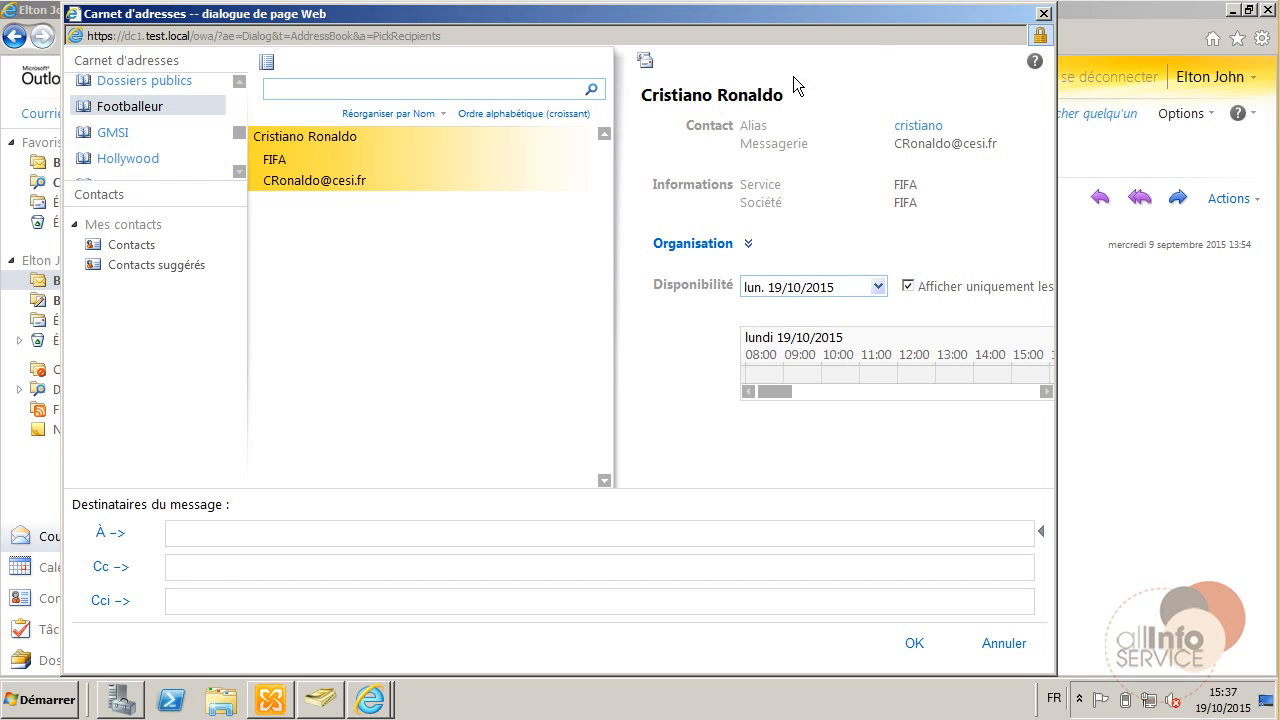
click(1043, 15)
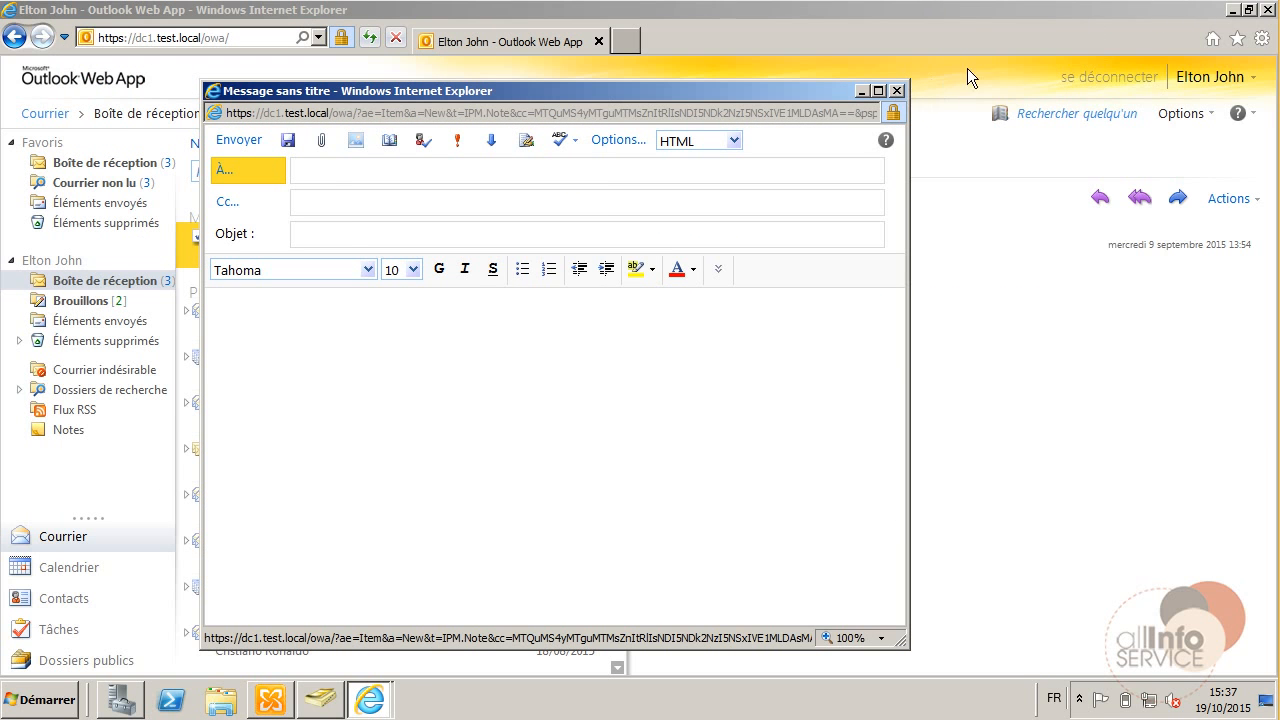
click(897, 90)
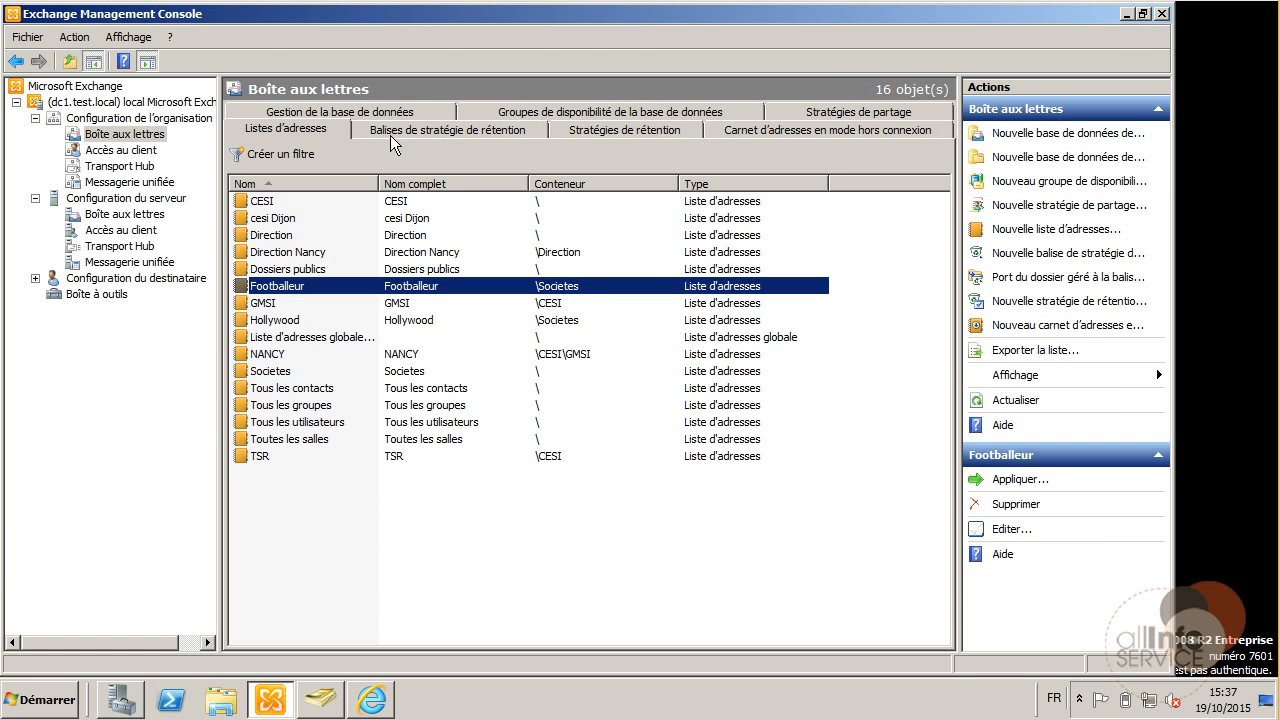
Step: In the Exchange Management Console, start a new offline address book named Societes with DC1 as its generation server
click(786, 130)
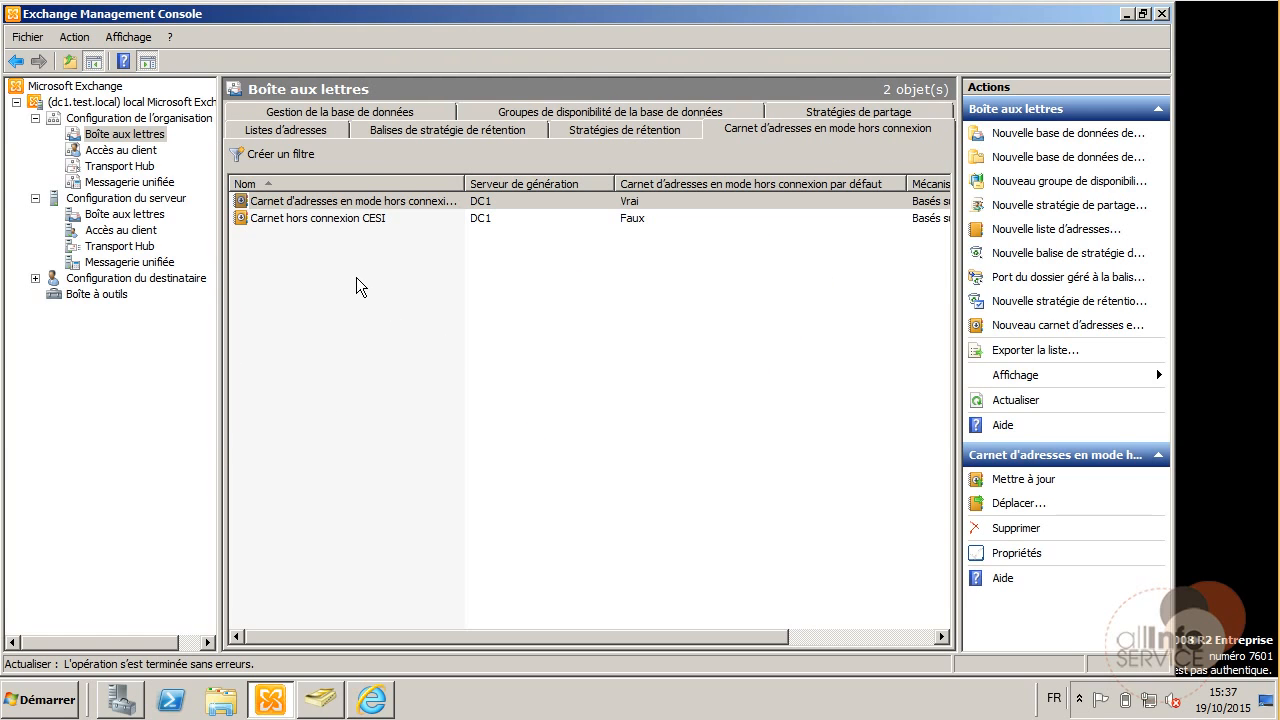
right_click(321, 248)
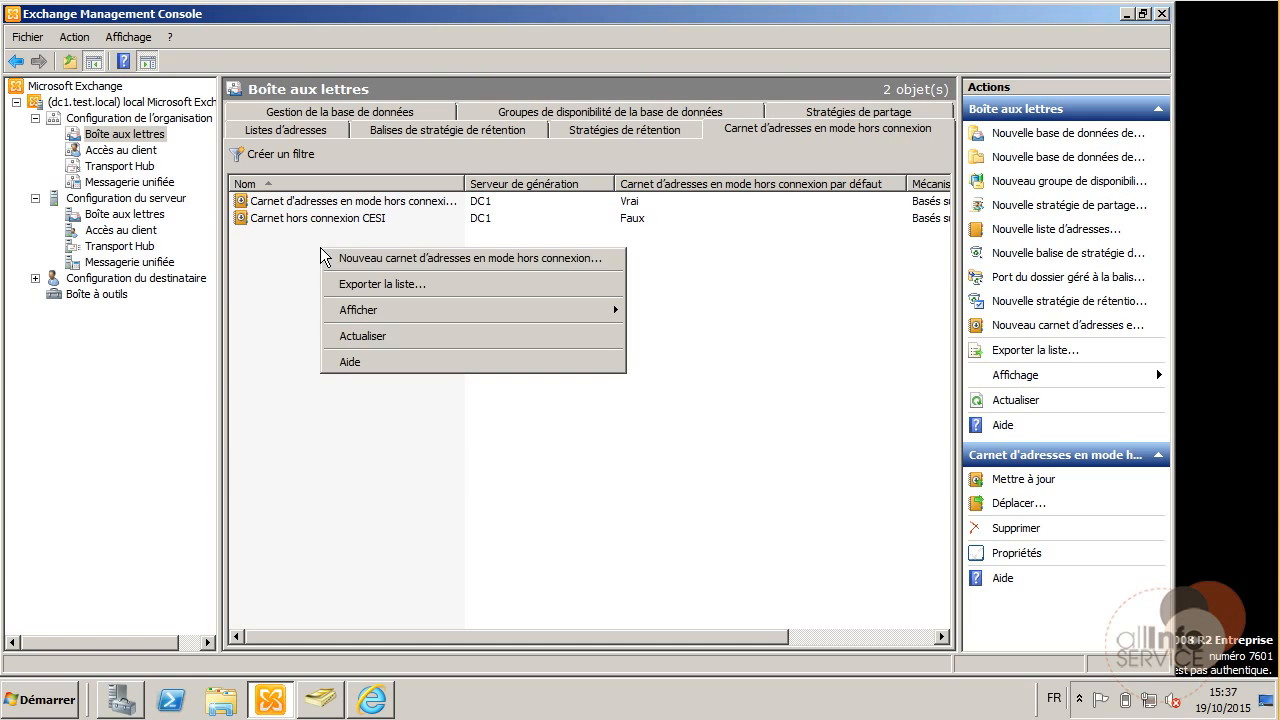
click(341, 260)
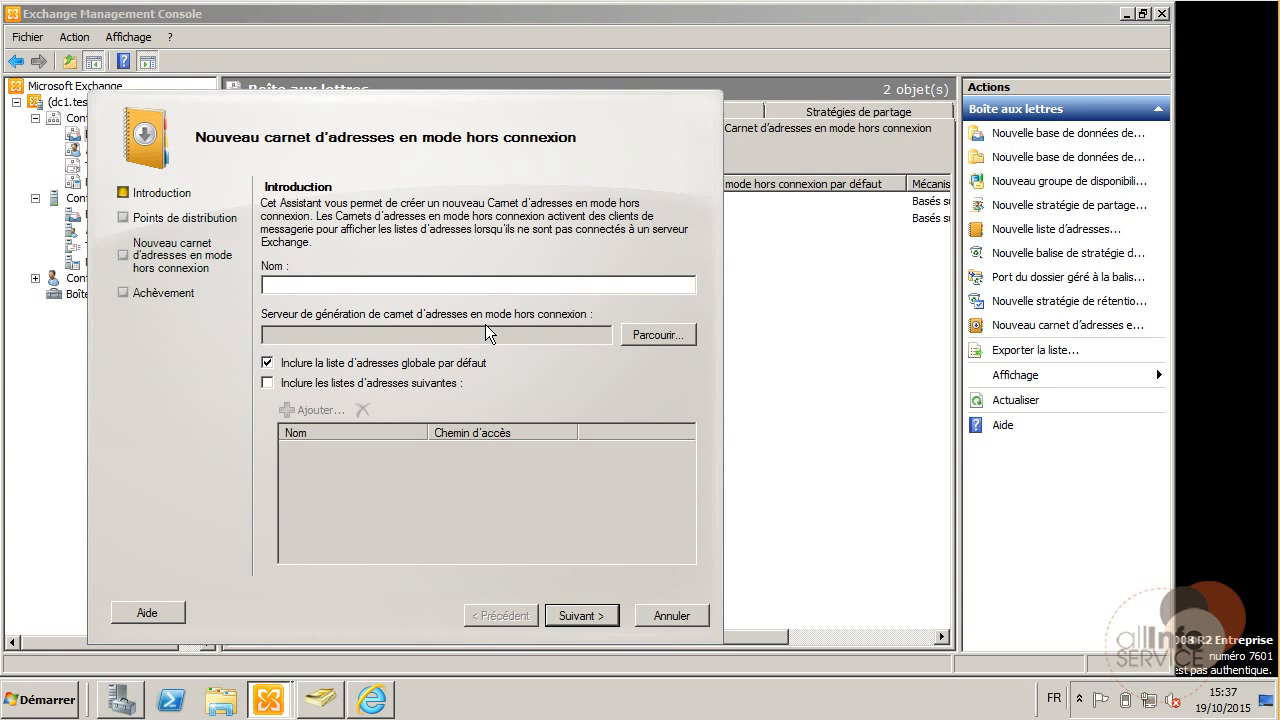
text(Societes)
click(658, 336)
double_click(212, 241)
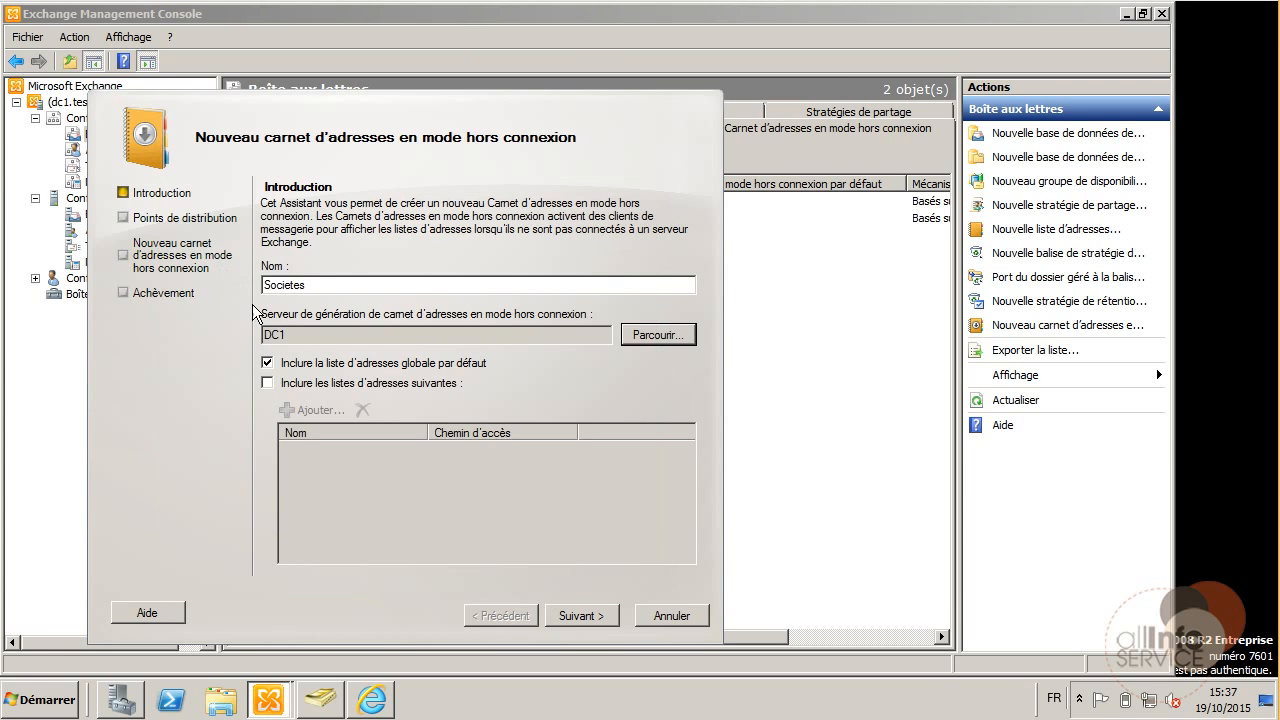
Step: Include the Societes address list in the offline address book, exclude the default global address list and continue to the distribution points
click(267, 384)
click(305, 410)
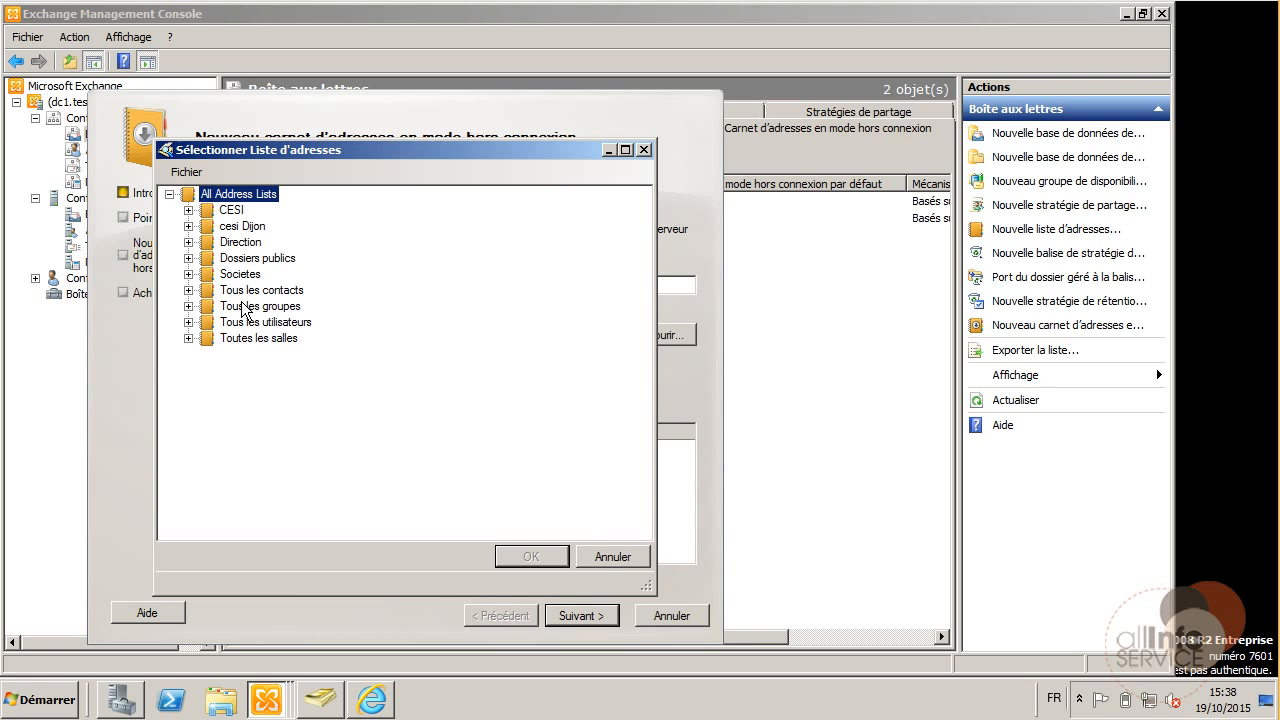
click(188, 274)
click(246, 277)
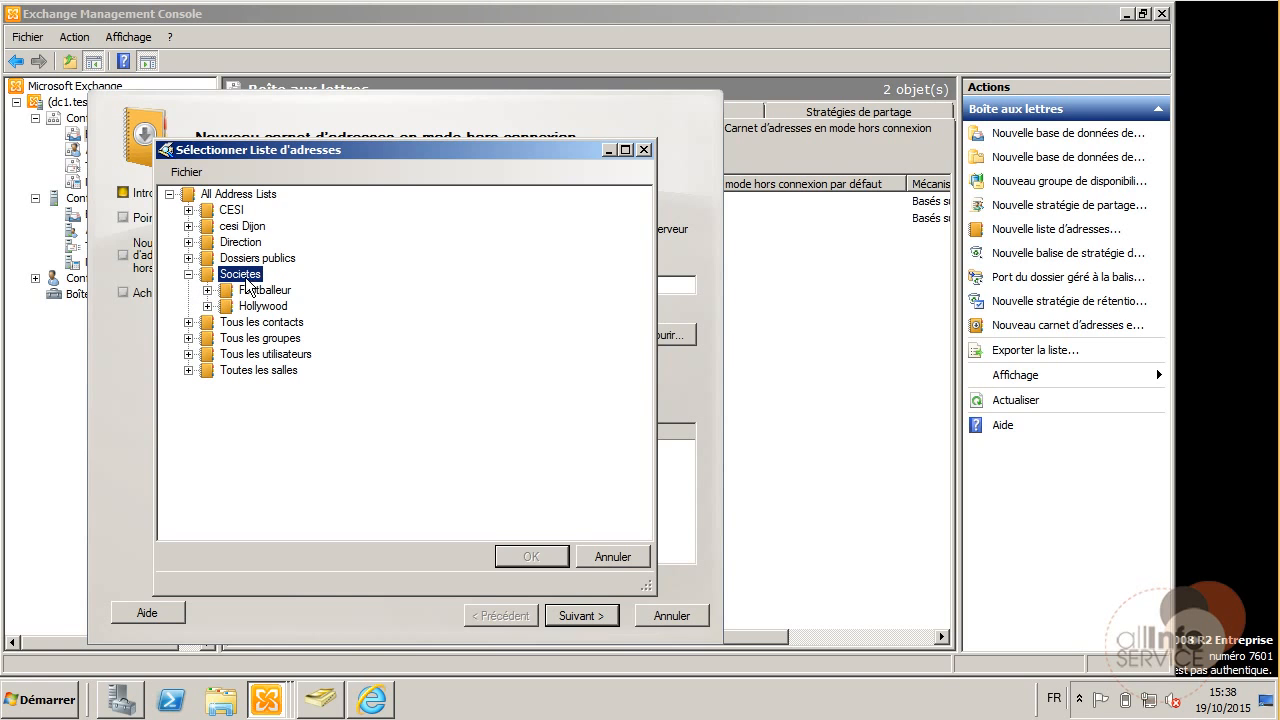
click(518, 556)
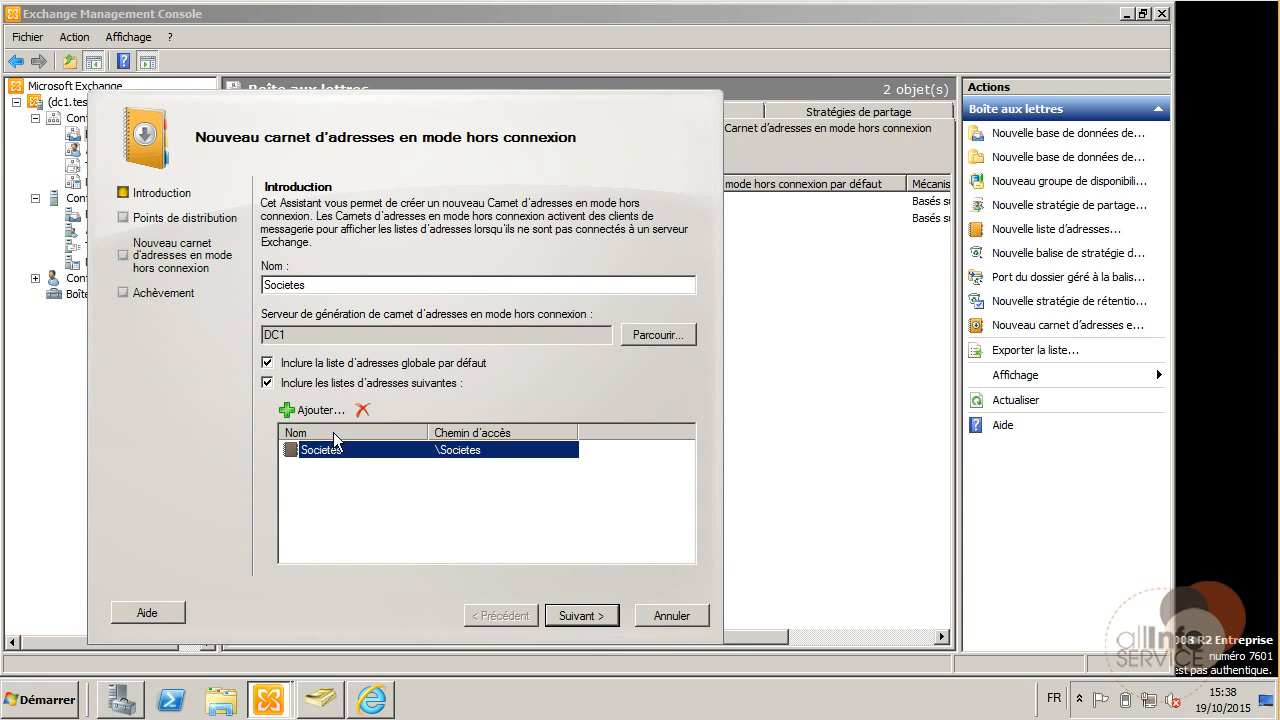
click(268, 363)
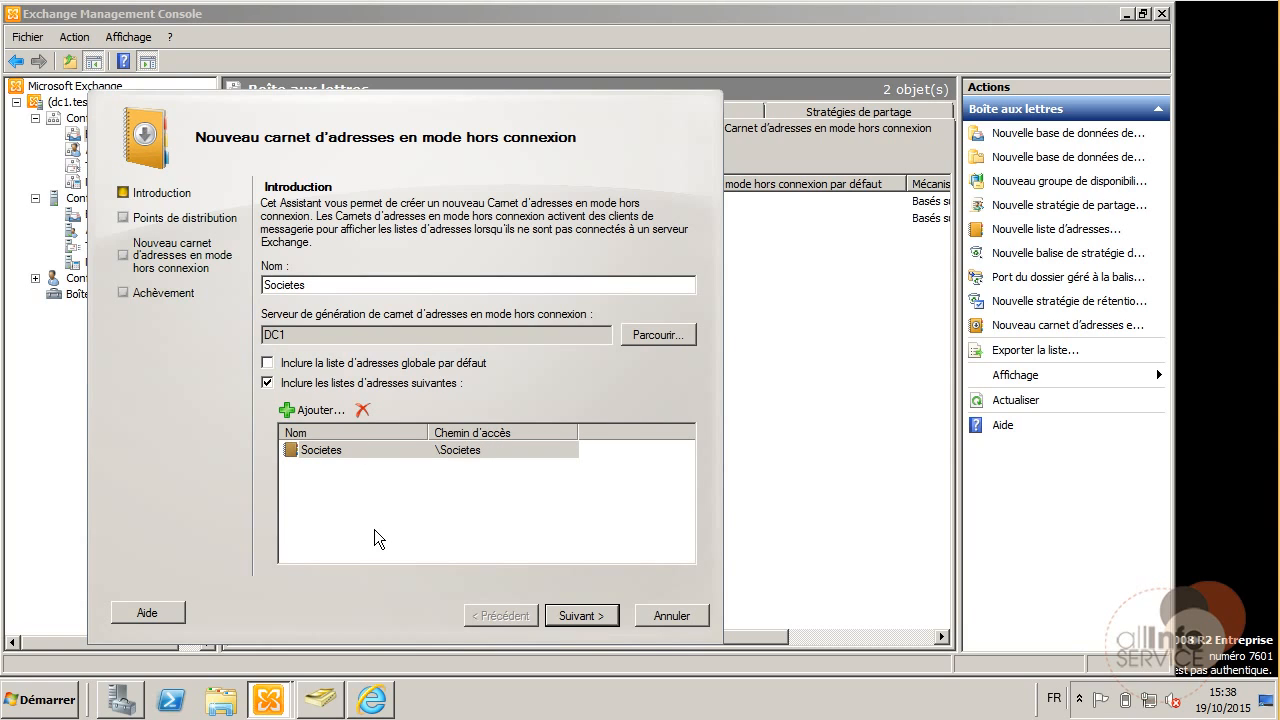
click(563, 622)
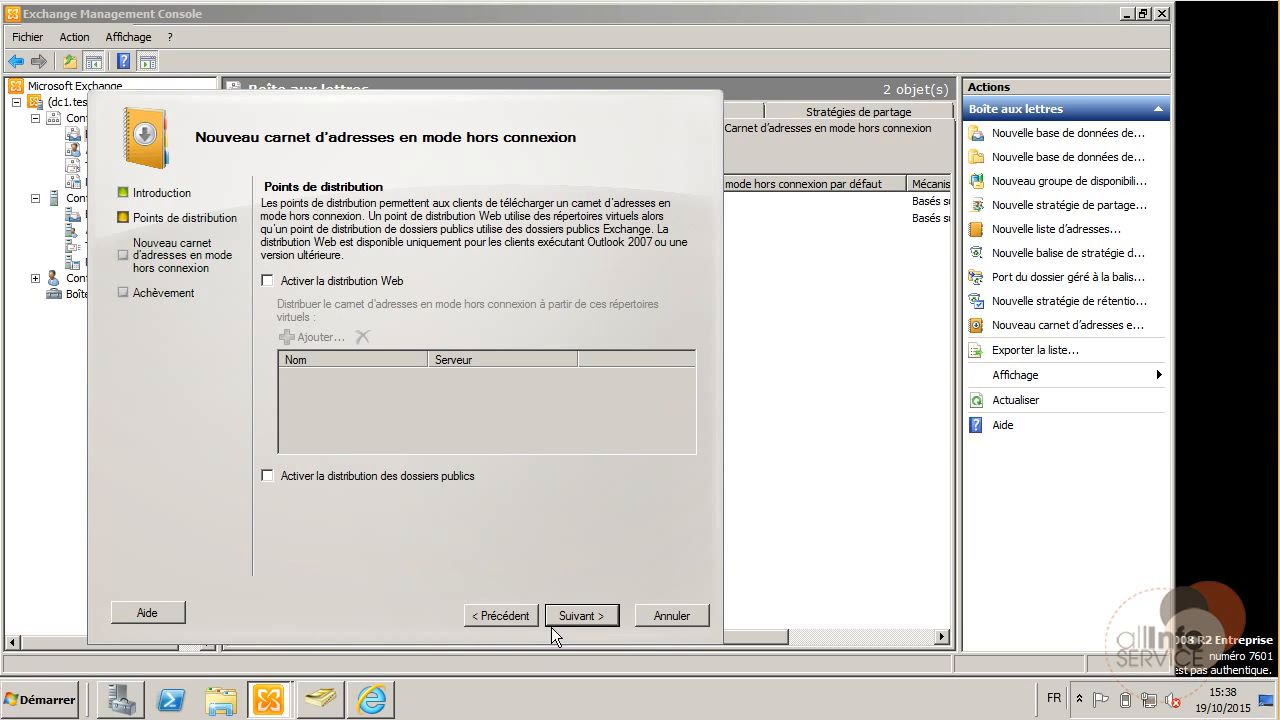
Step: Enable Web distribution through the OAB (Default Web Site) virtual directory on DC1, and enable public folder distribution
click(305, 281)
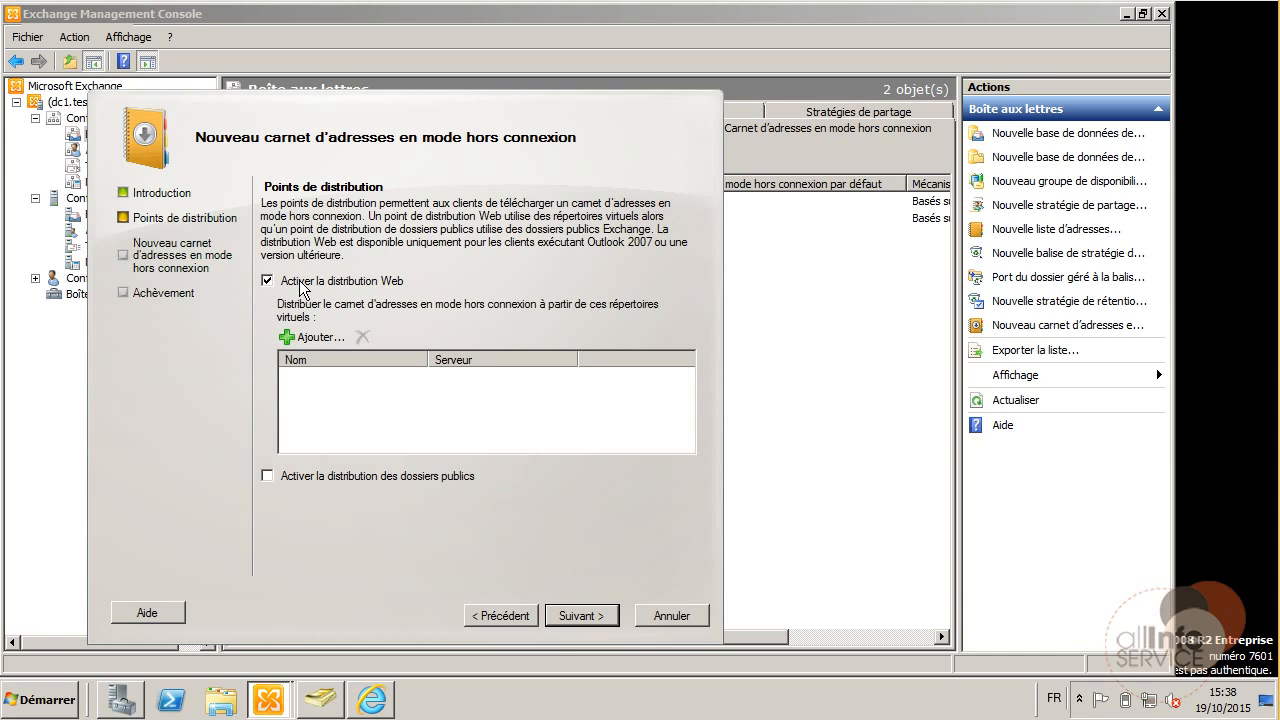
click(315, 340)
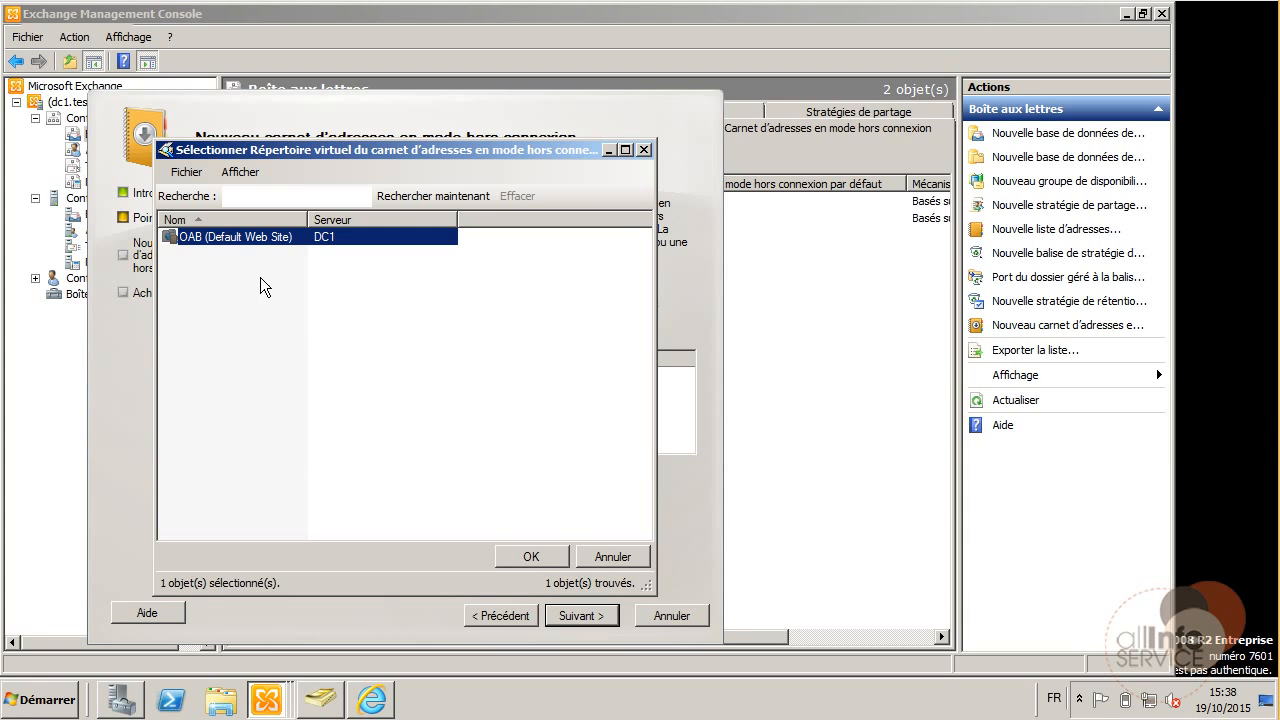
double_click(250, 240)
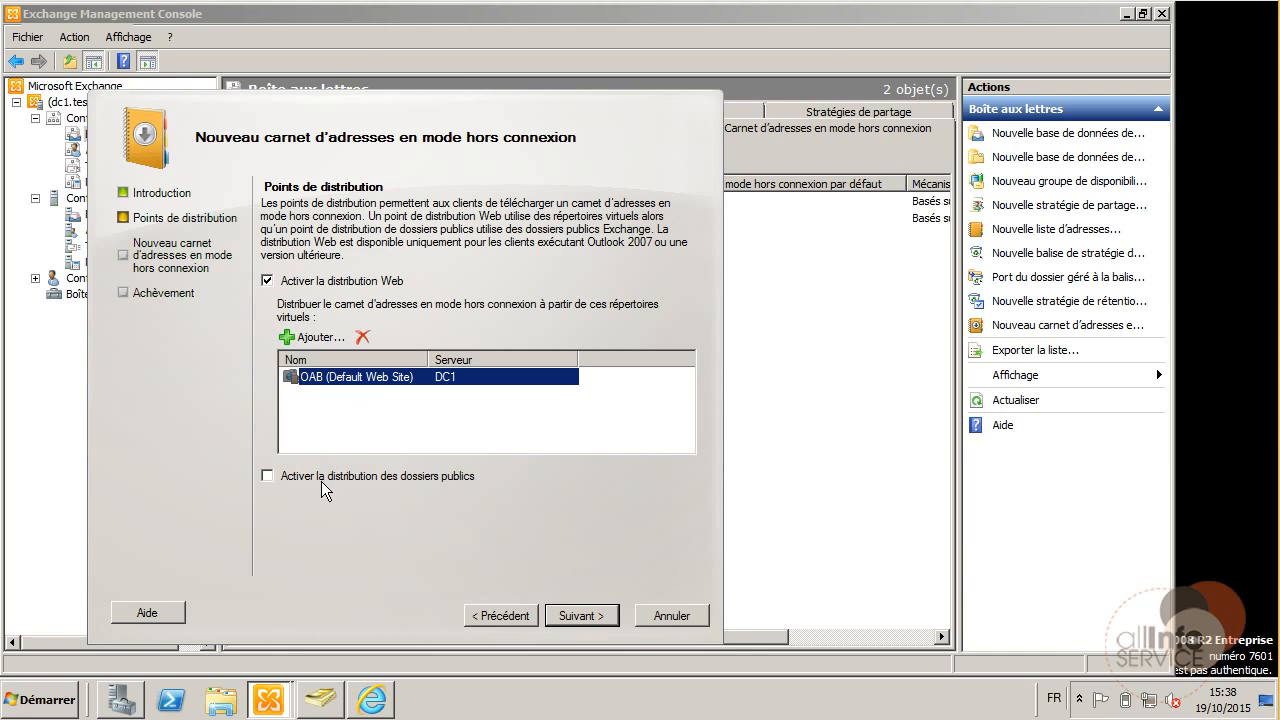
click(267, 476)
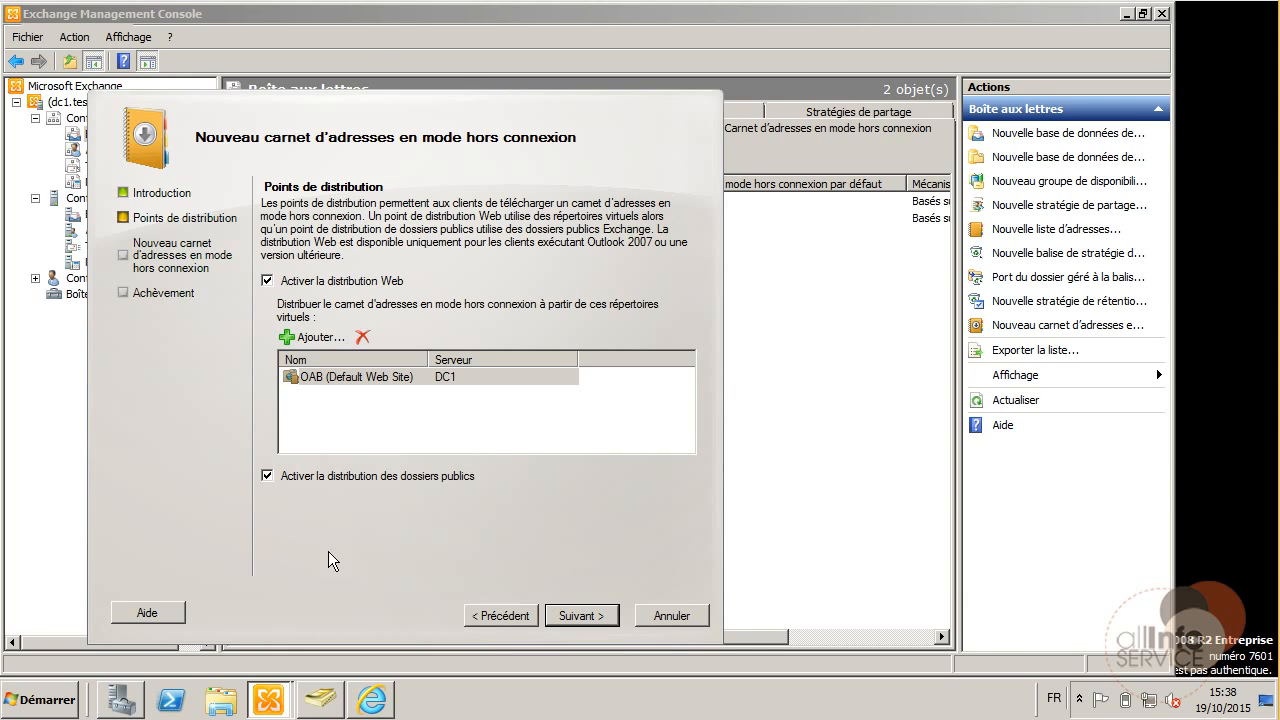
Step: Accept the configuration summary, create the Societes offline address book and close the wizard
click(574, 619)
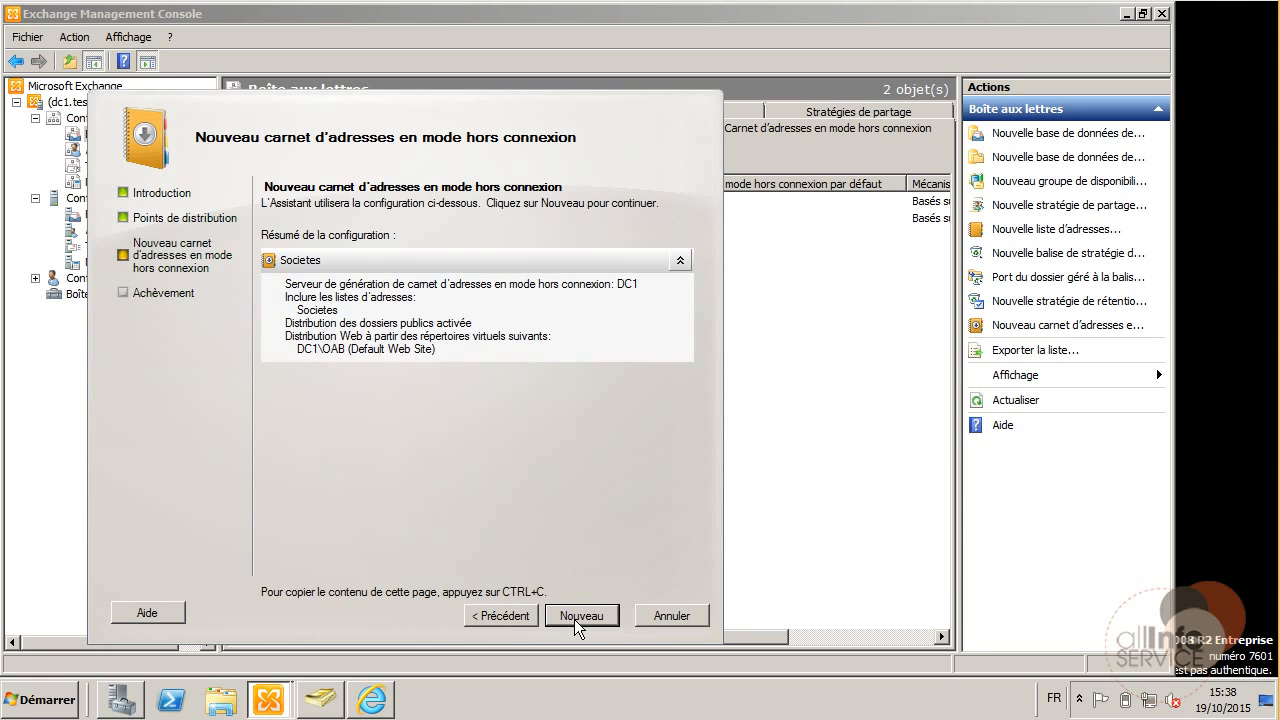
click(578, 616)
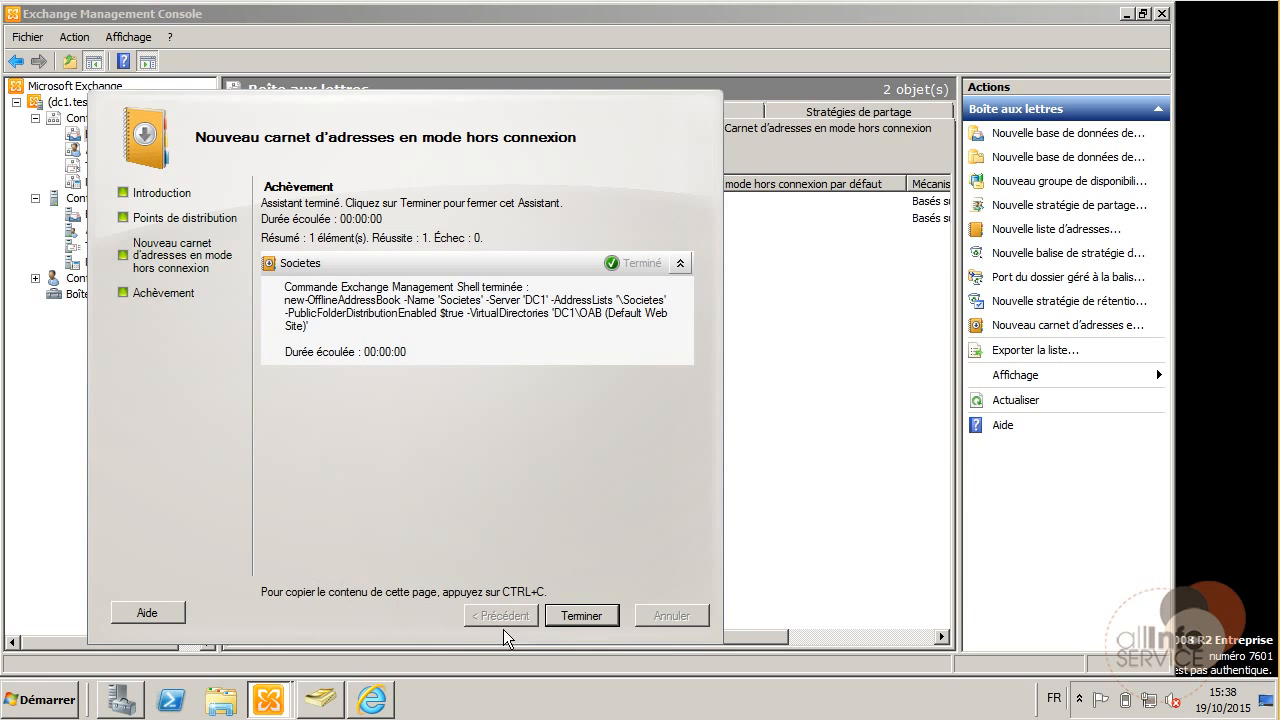
click(563, 621)
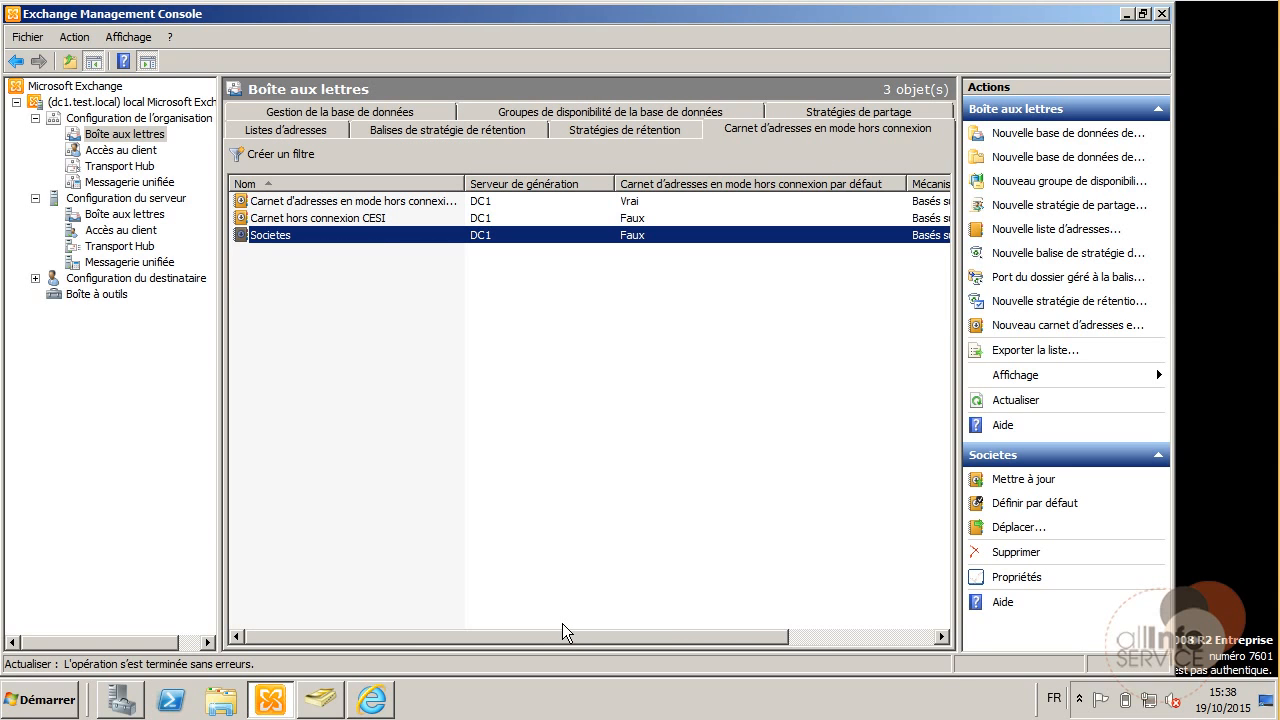
Step: Review the Societes offline address book's general, address list and distribution properties, and close them
right_click(309, 234)
click(335, 323)
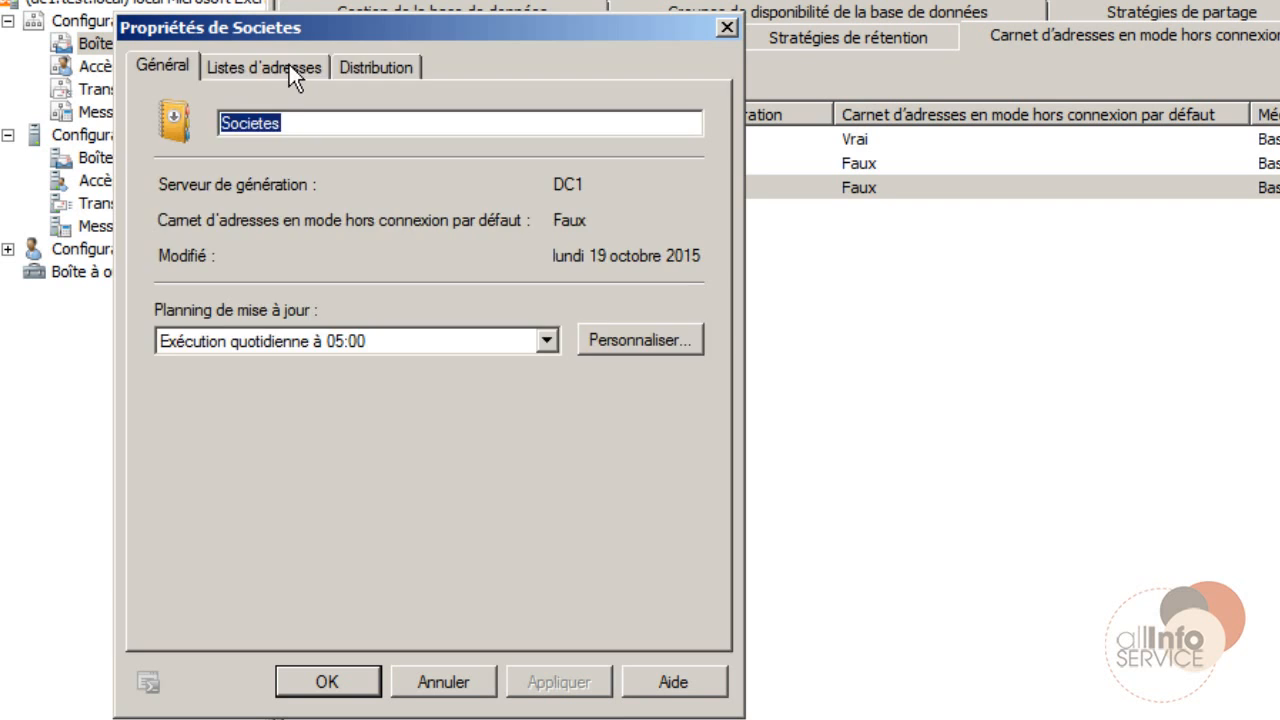
click(291, 72)
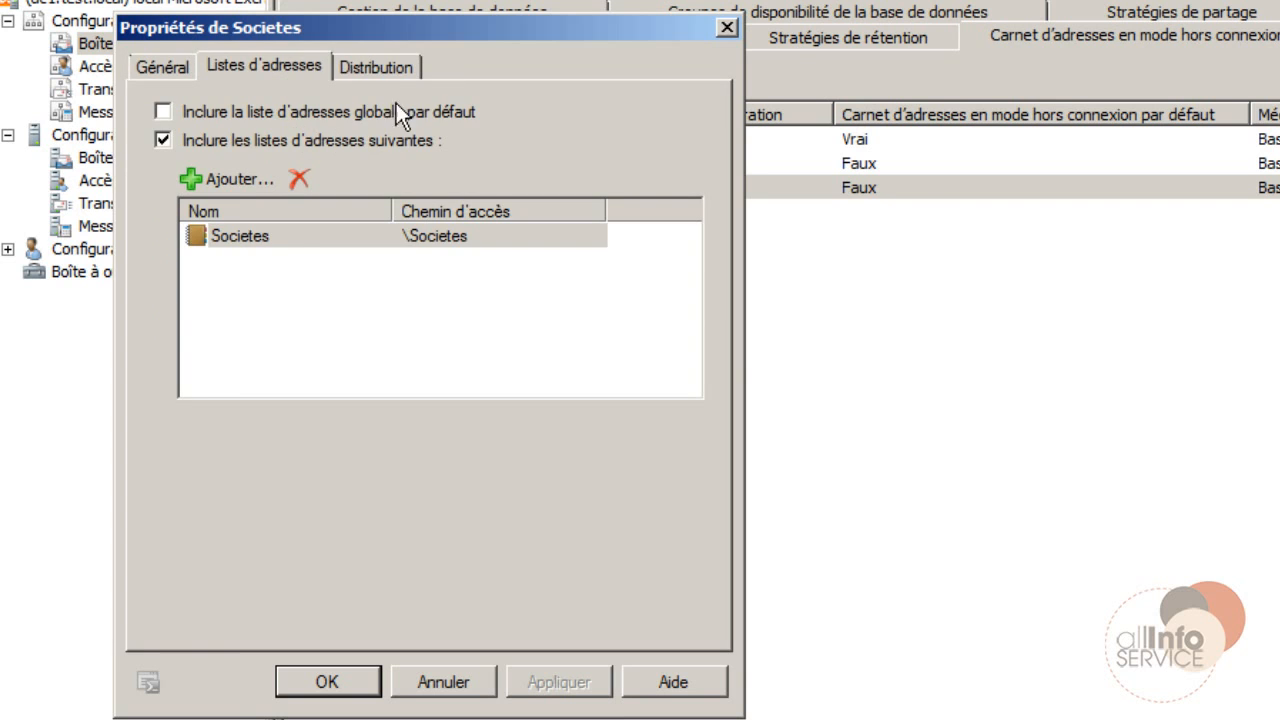
drag(520, 26, 702, 30)
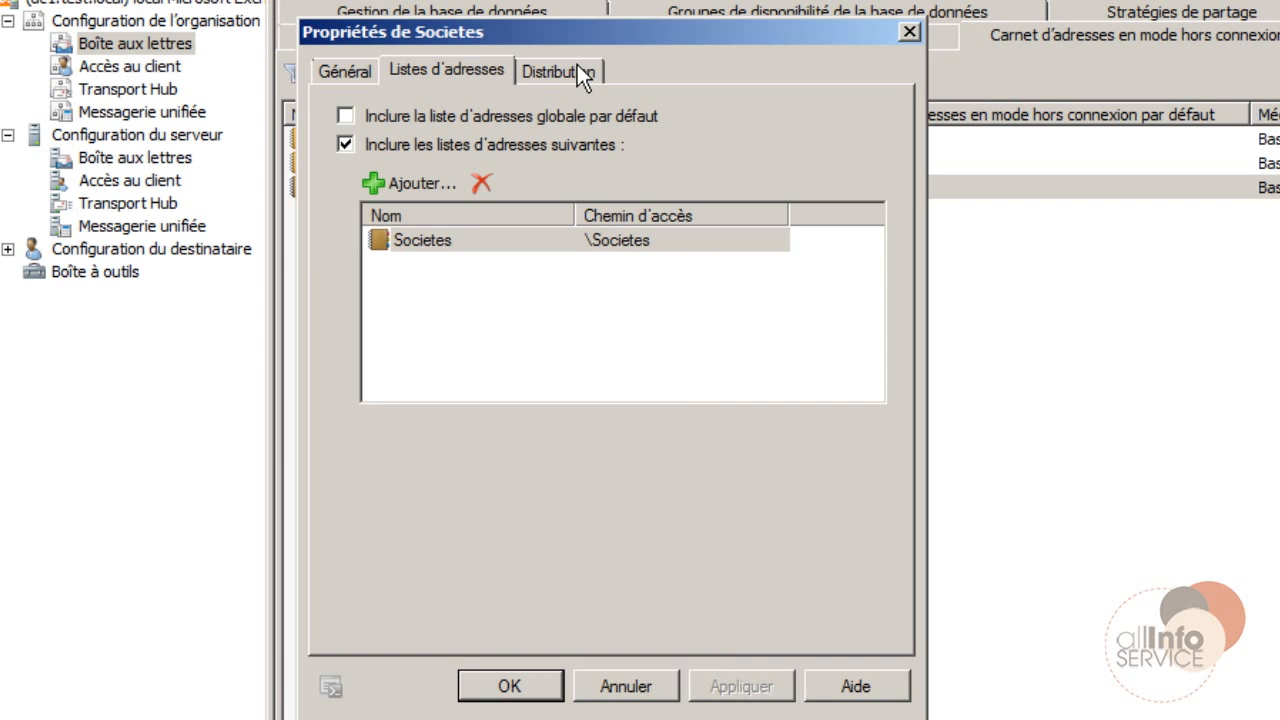
click(578, 70)
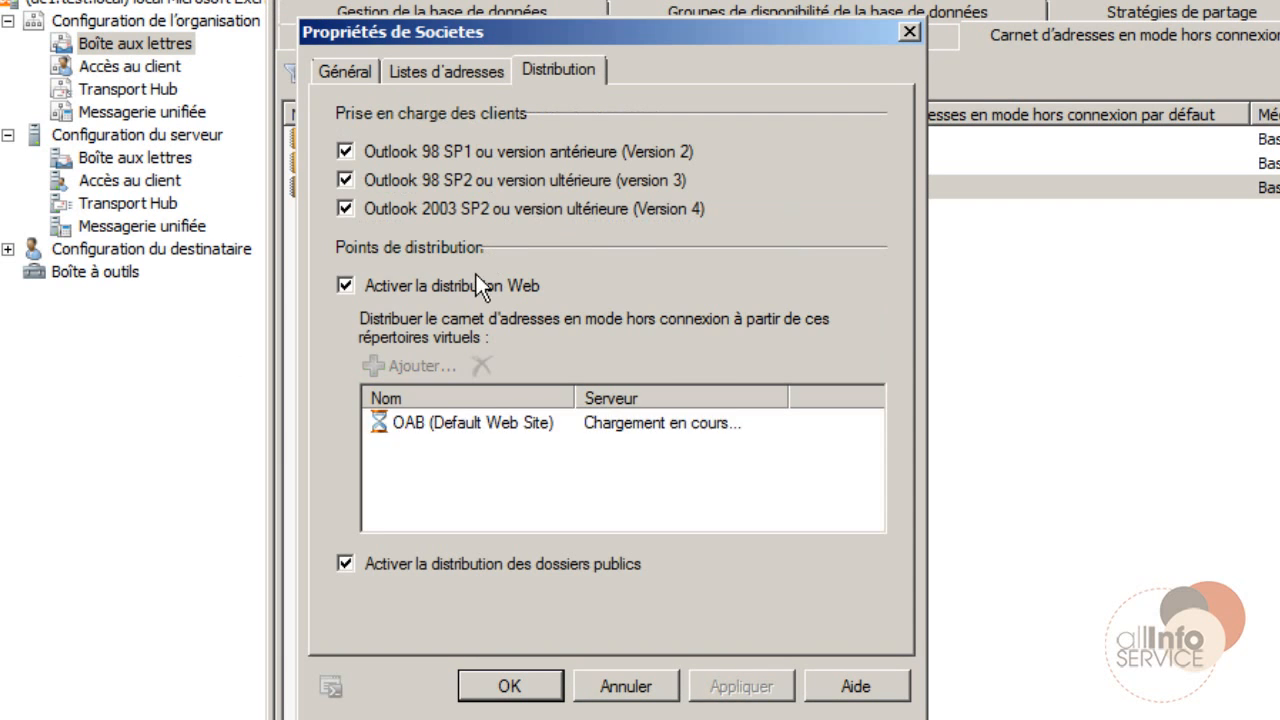
click(346, 180)
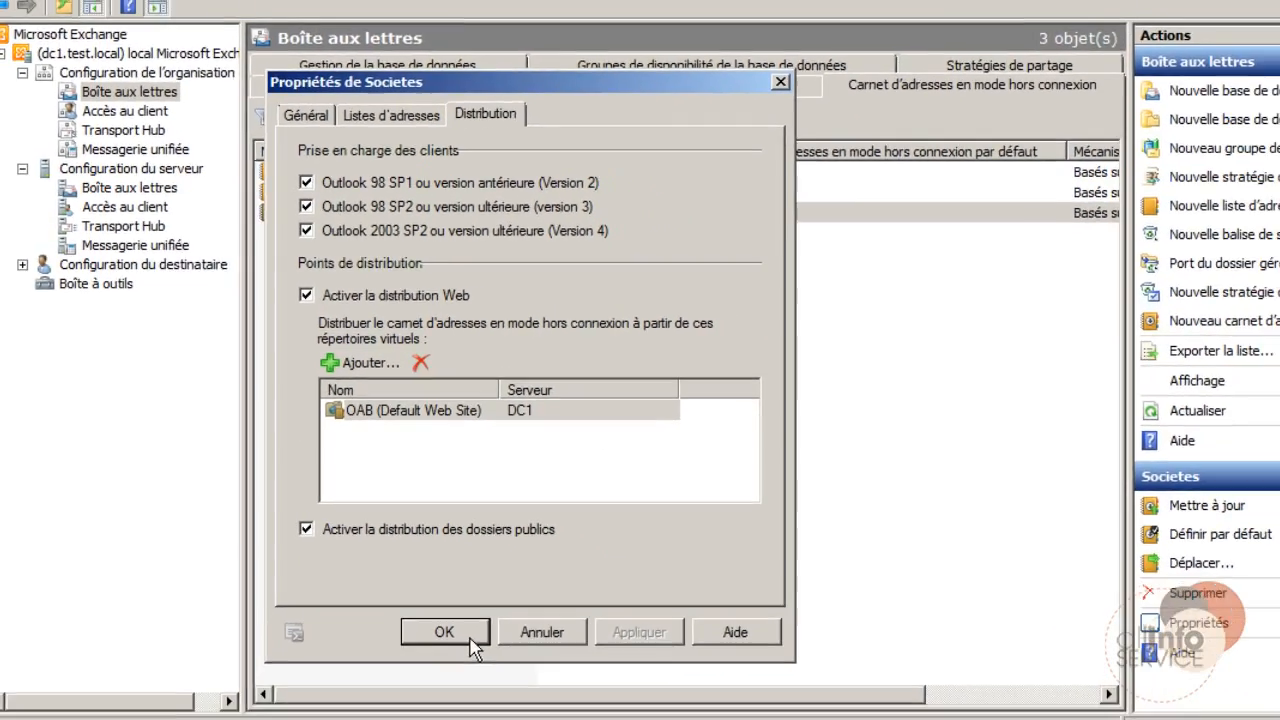
click(528, 686)
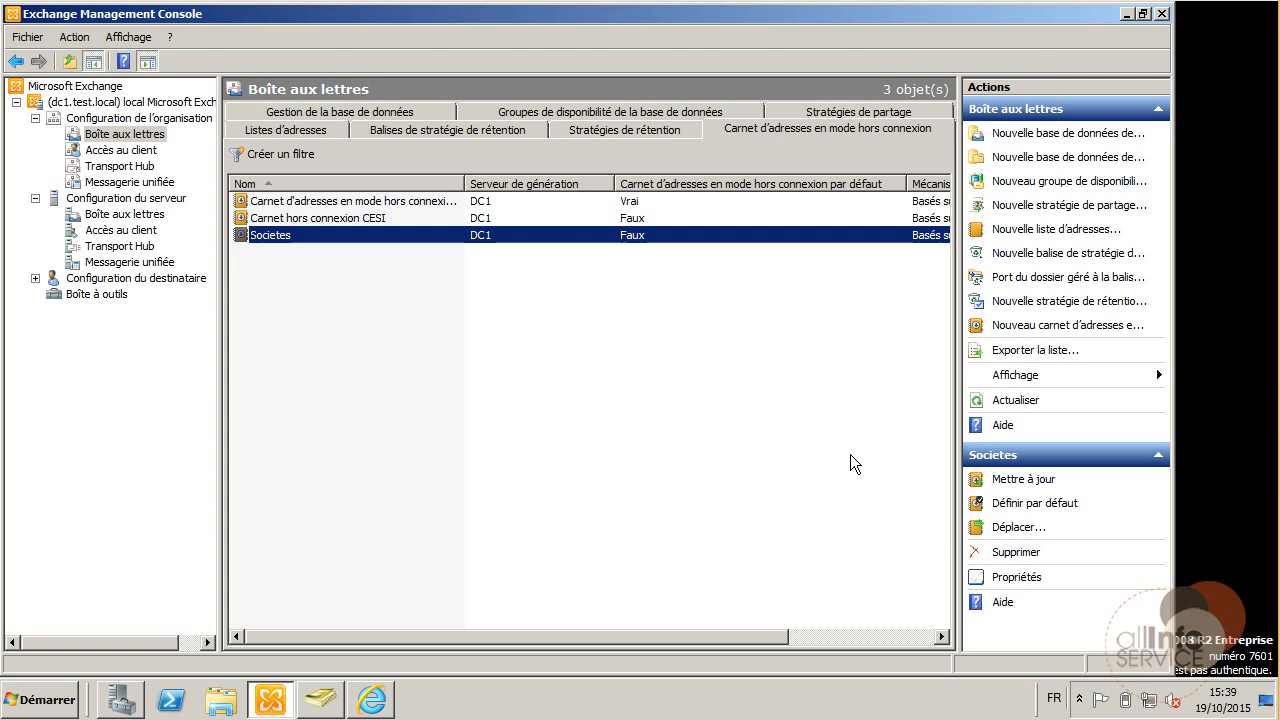